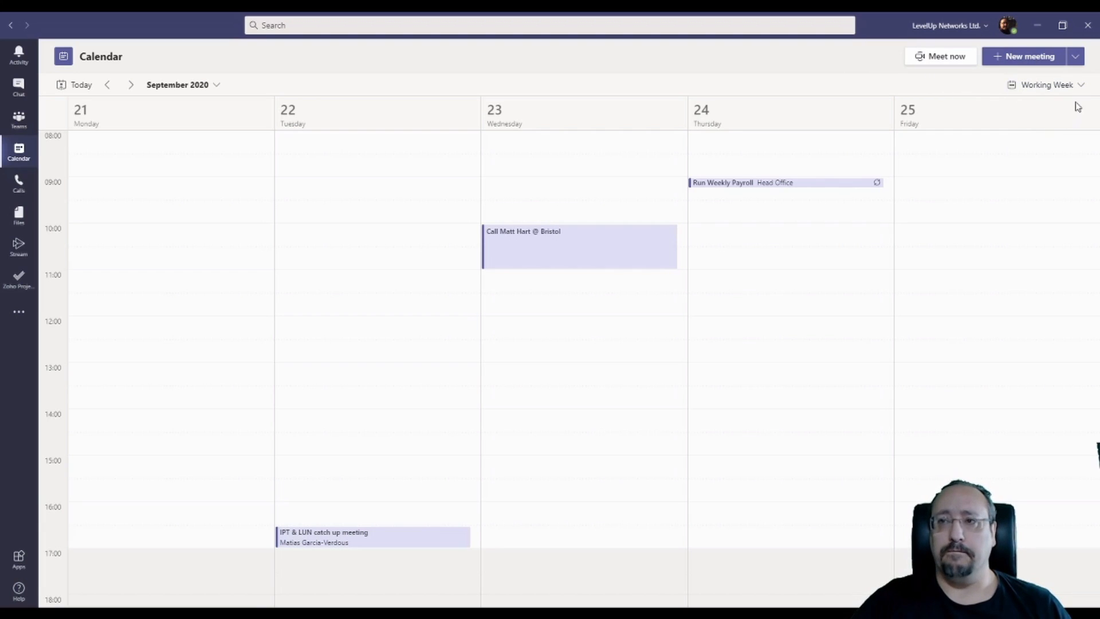
Step: Start a new live event from the calendar and title it "Mock Meeting"
left_click(1076, 58)
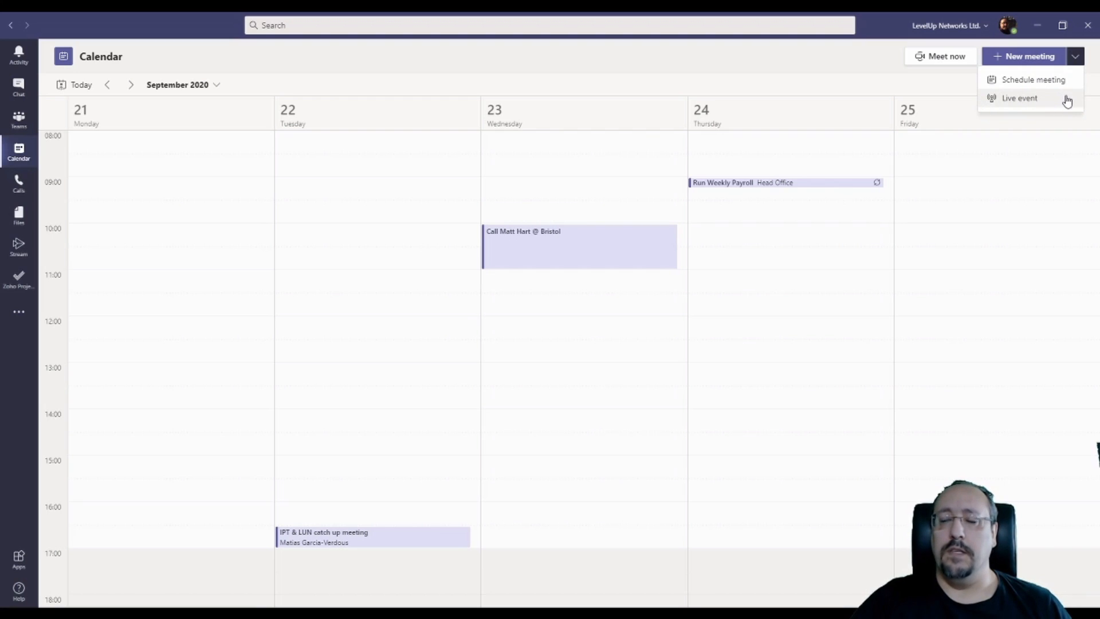
left_click(1018, 99)
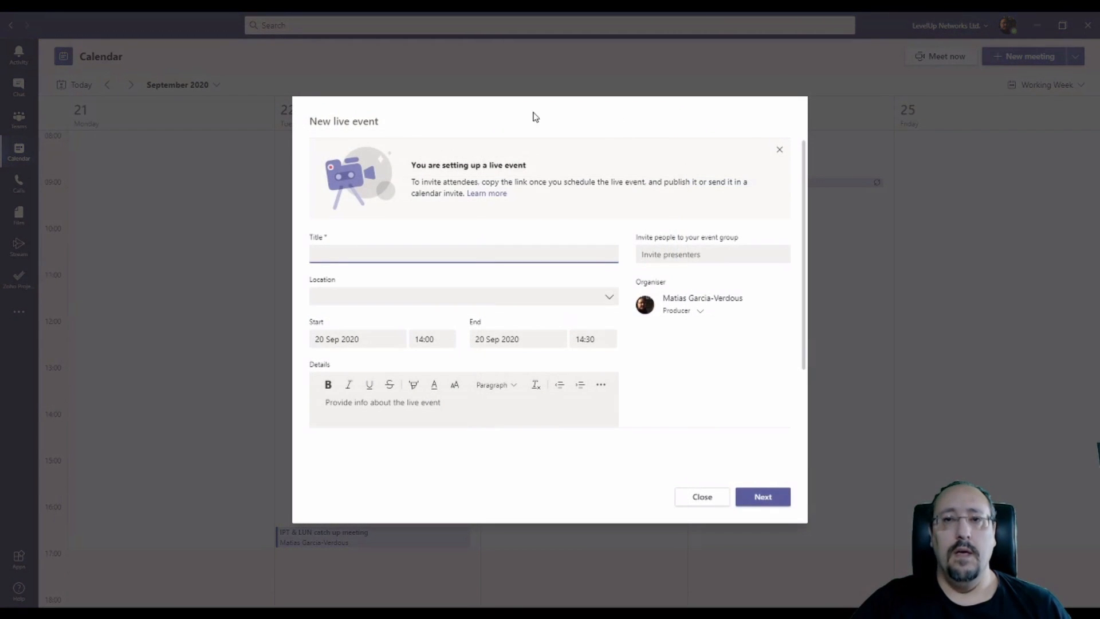
left_click(528, 107)
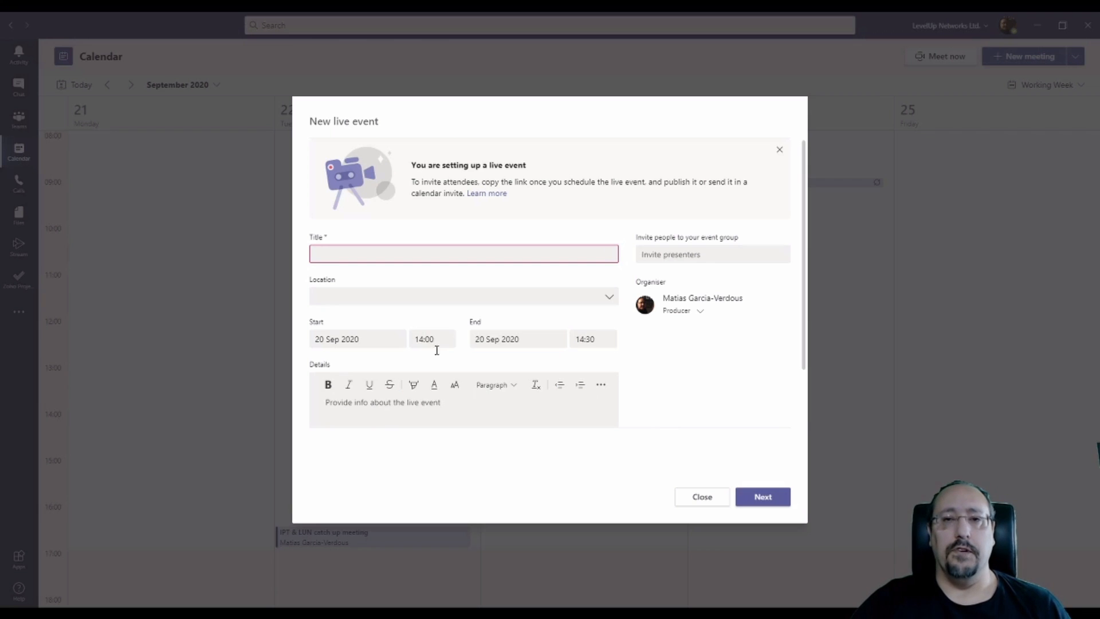
type("Mock Meeting")
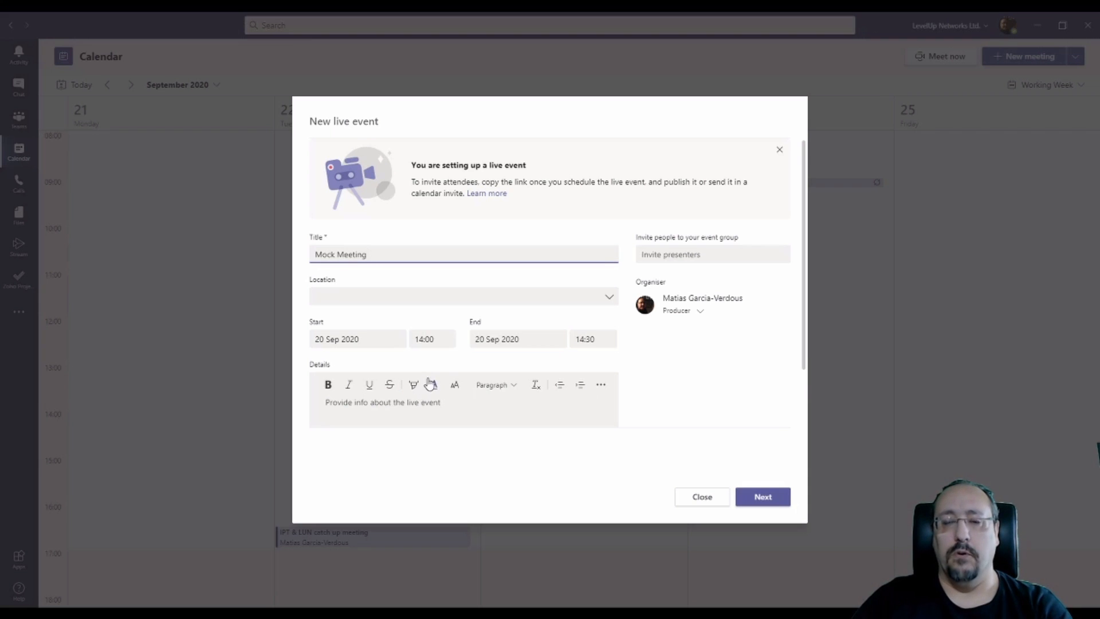
Step: Set the live event's start date to 21 Sep 2020
left_click(401, 341)
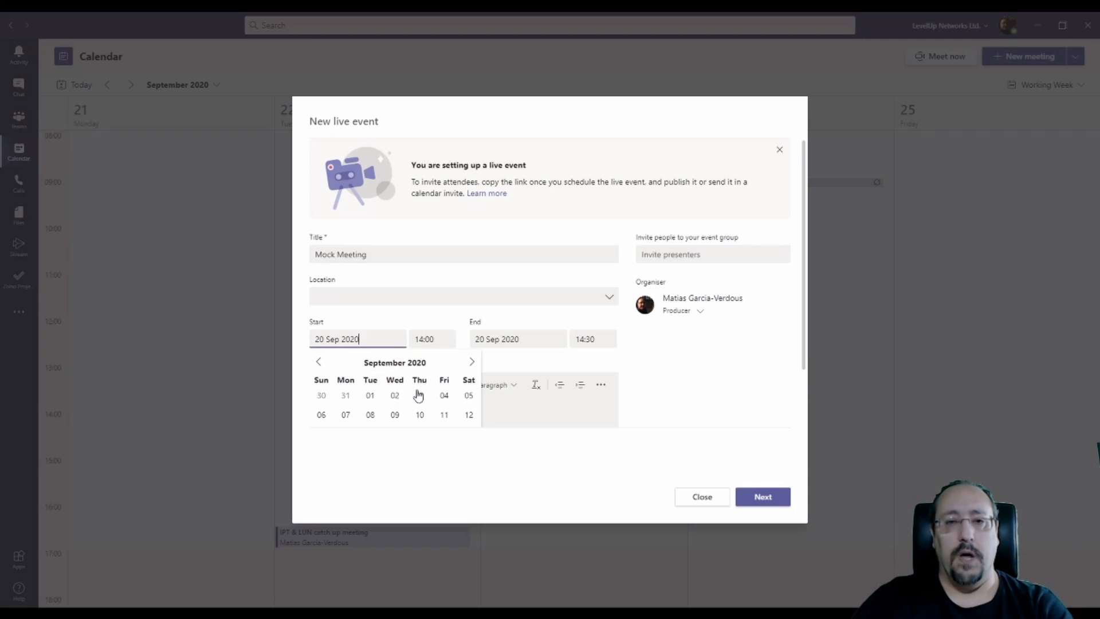
scroll(417, 395, "down", 3)
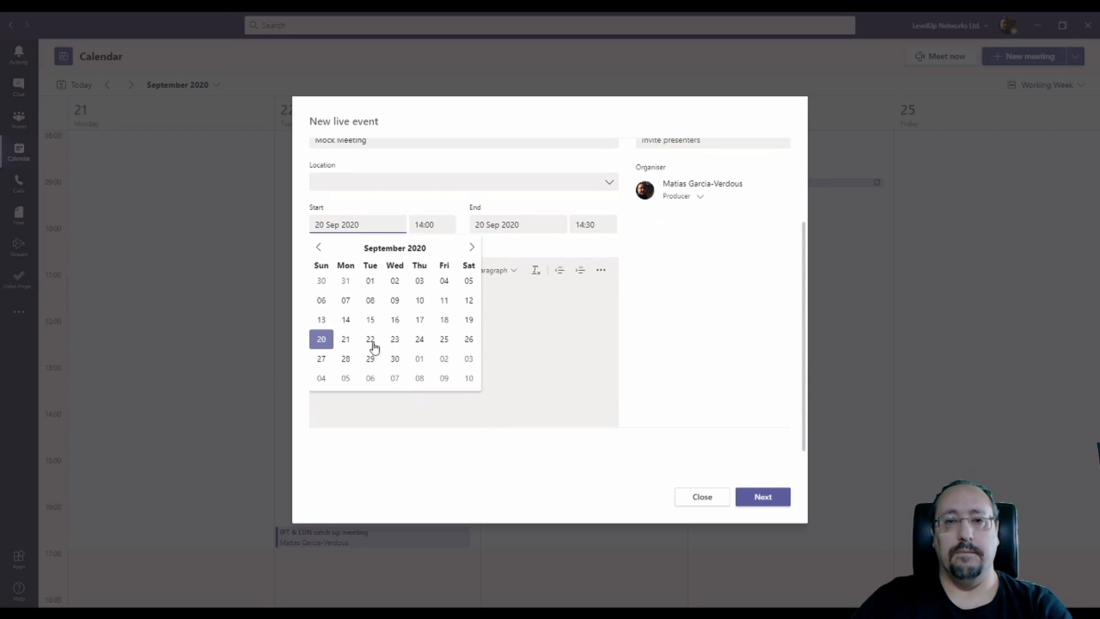
left_click(346, 339)
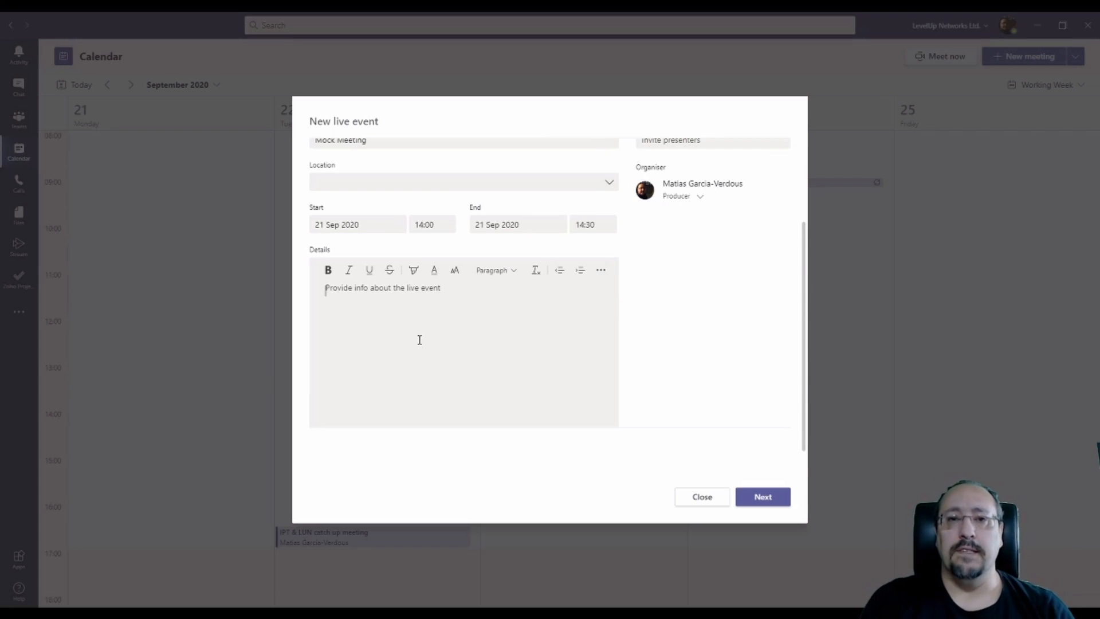
Step: Fill the event details with the heading "AGenda" and a bulleted list: point 1, point 2, Q&A, conclusion
type("AGenda")
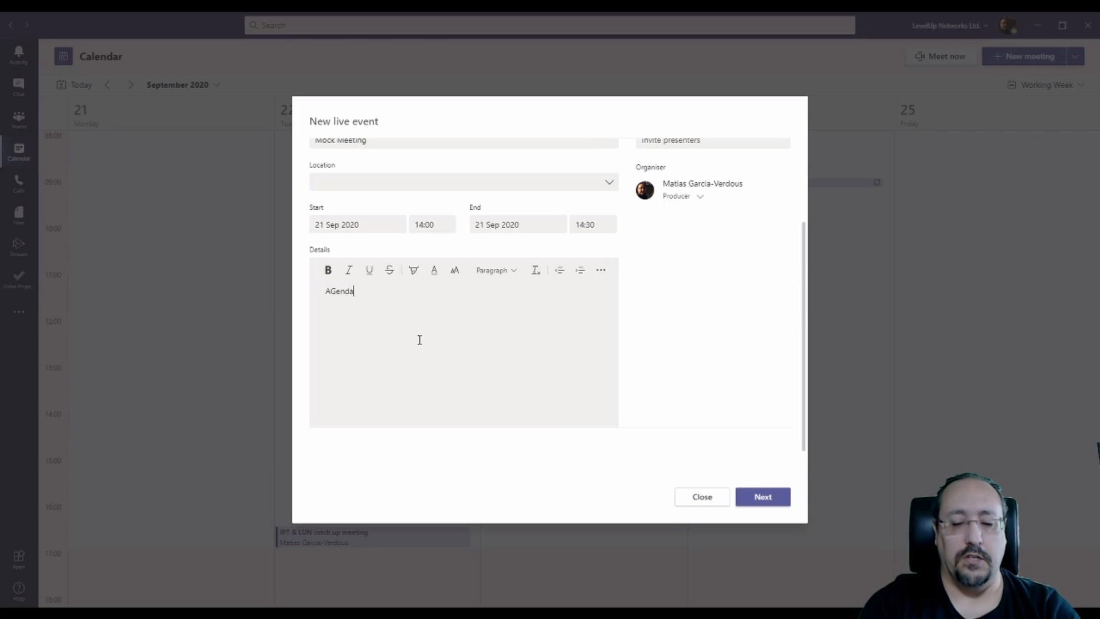
key("Return")
type("- ")
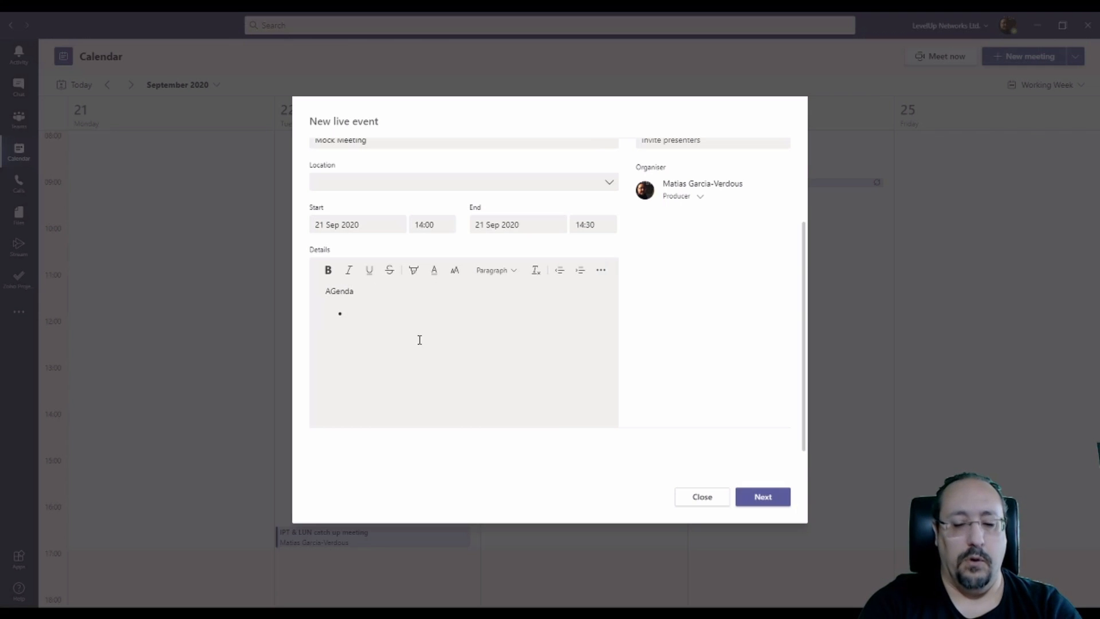
type("poi")
type("point")
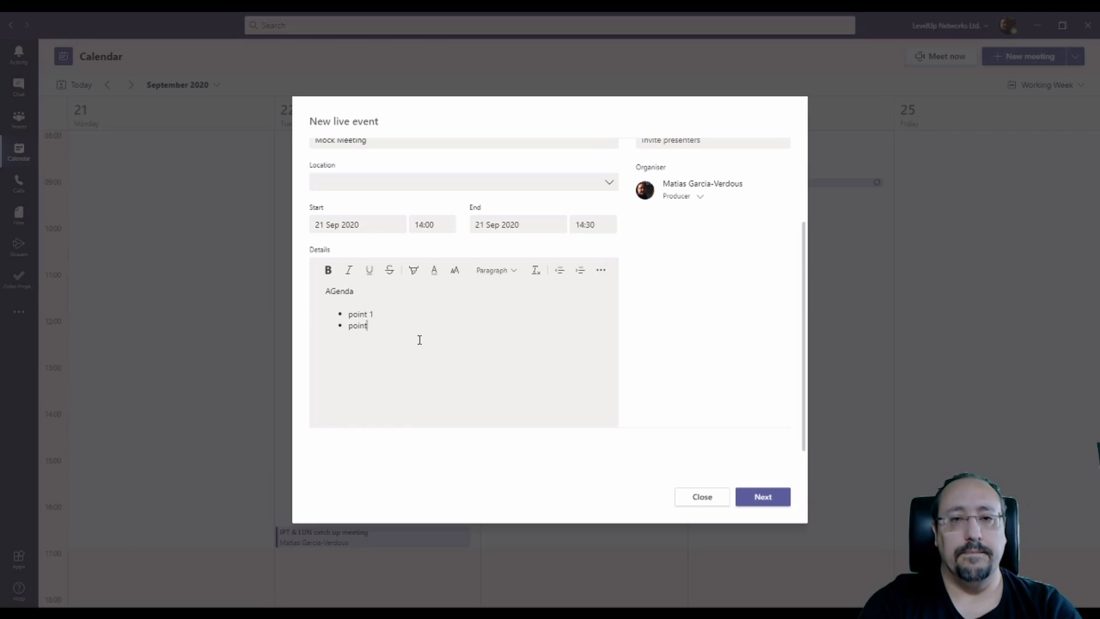
type(" 2")
key("Return")
type("Q&A")
key("Return")
type("conclu")
type("ion")
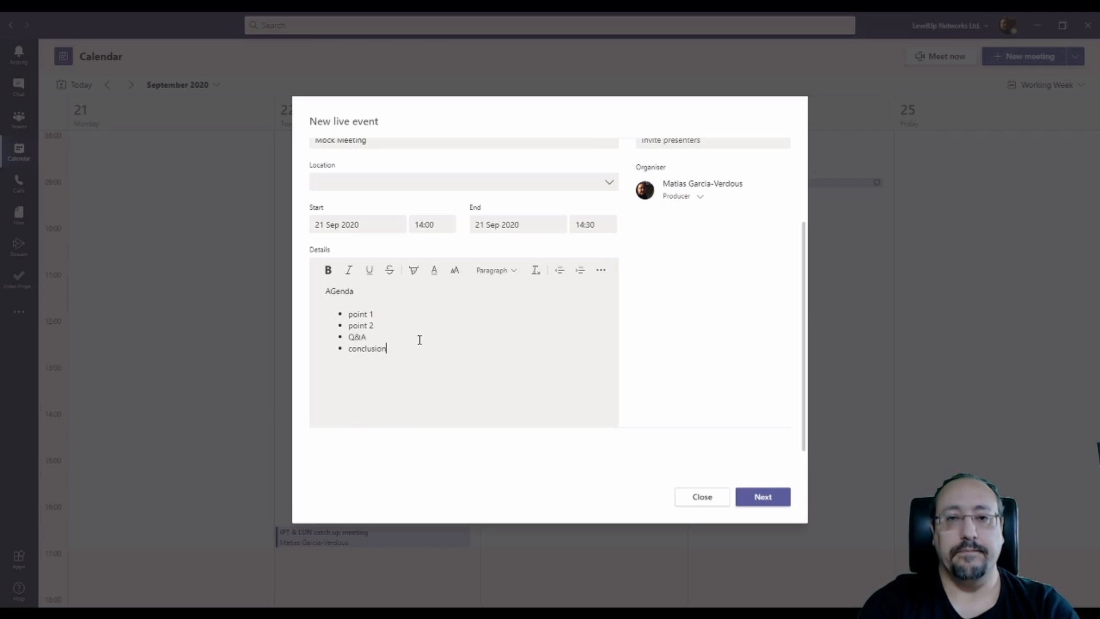
Step: Find a colleague by first name and invite them to the event group as a presenter
scroll(702, 416, "up", 2)
scroll(703, 416, "up", 1)
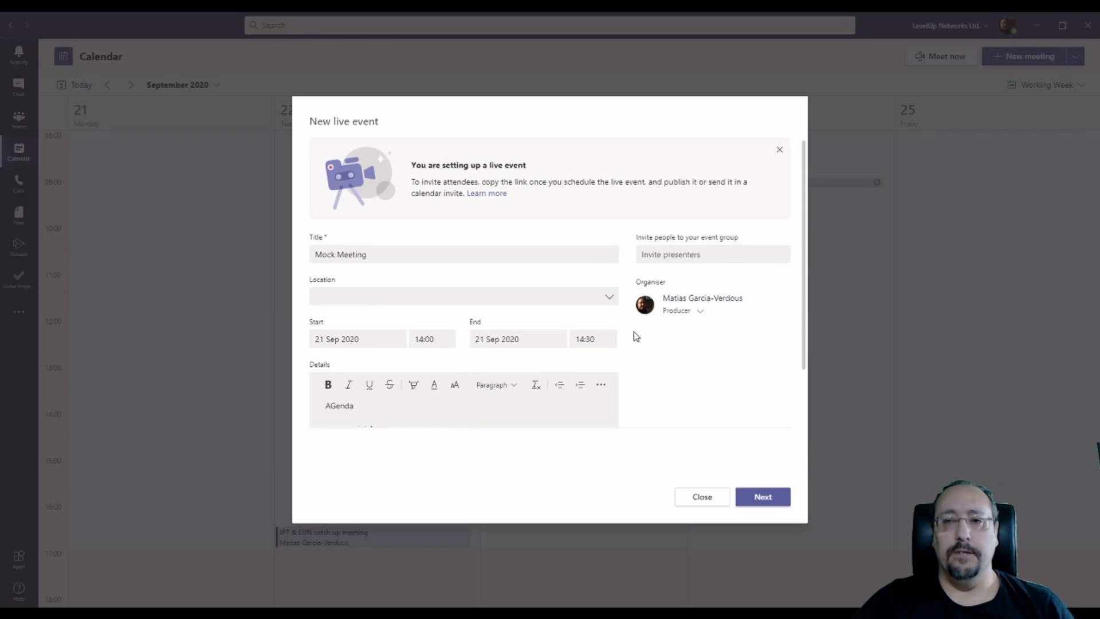
left_click(672, 259)
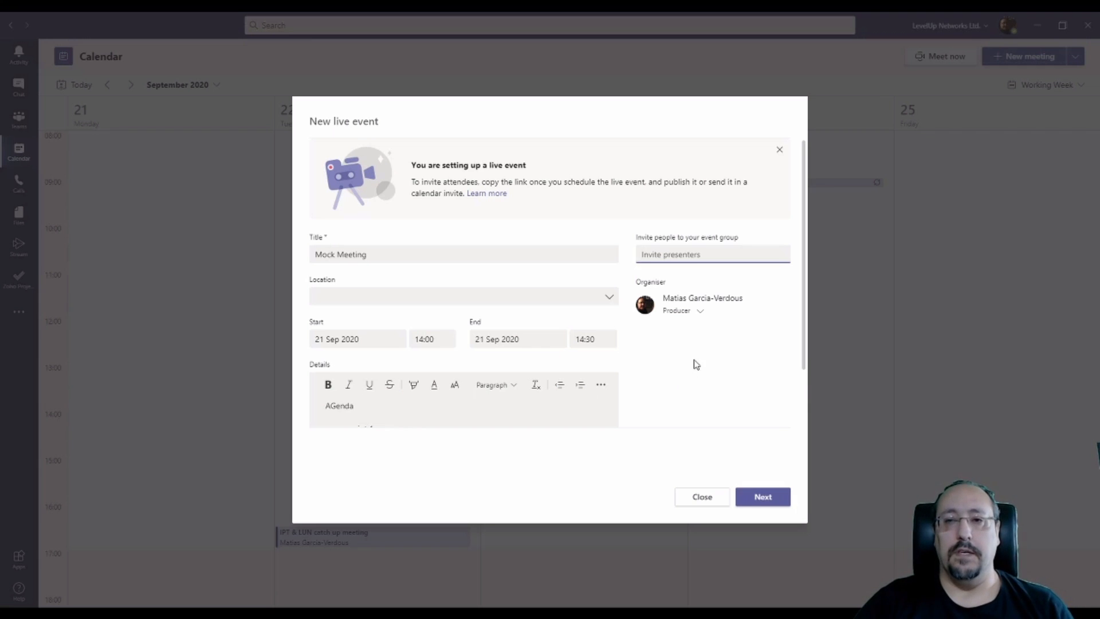
type("john")
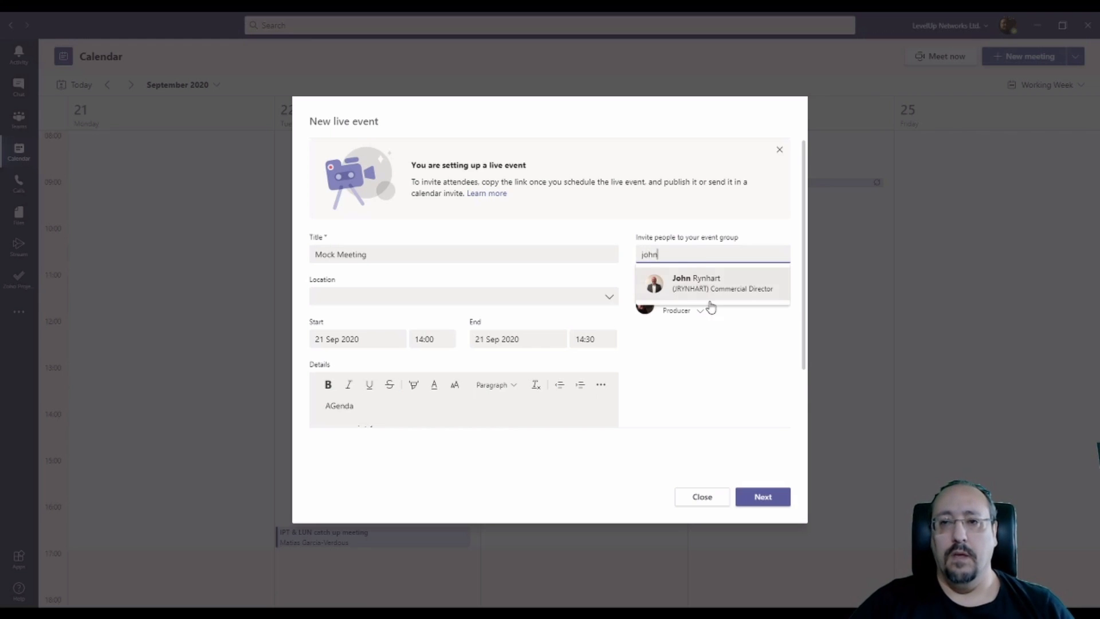
left_click(698, 286)
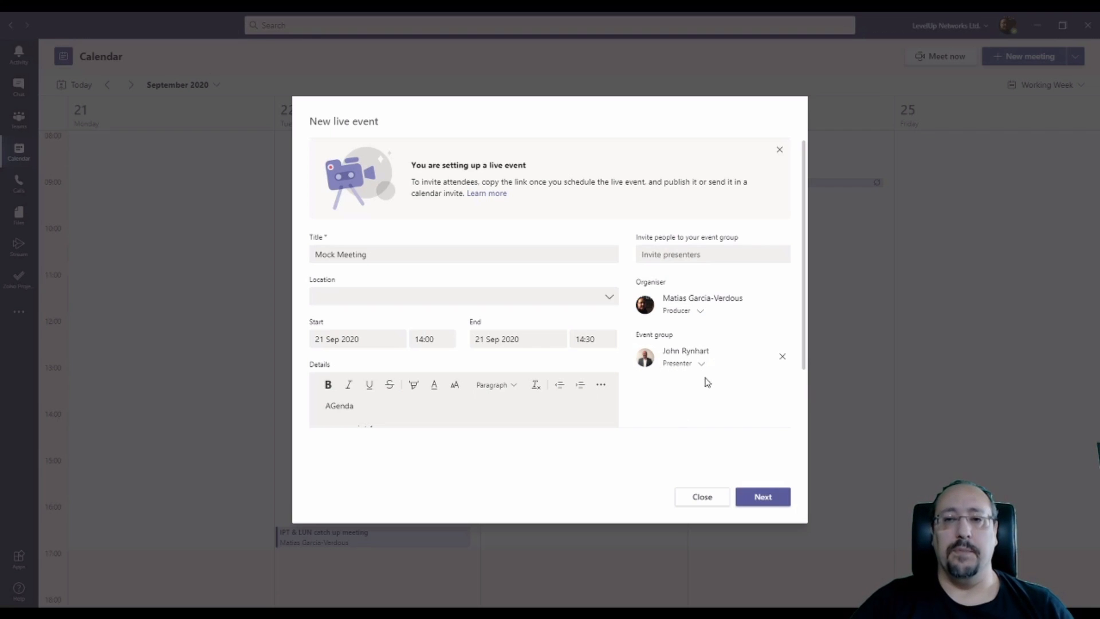
Step: View the organiser's role choices, keep Producer, and remove the invited presenter from the event group
left_click(701, 313)
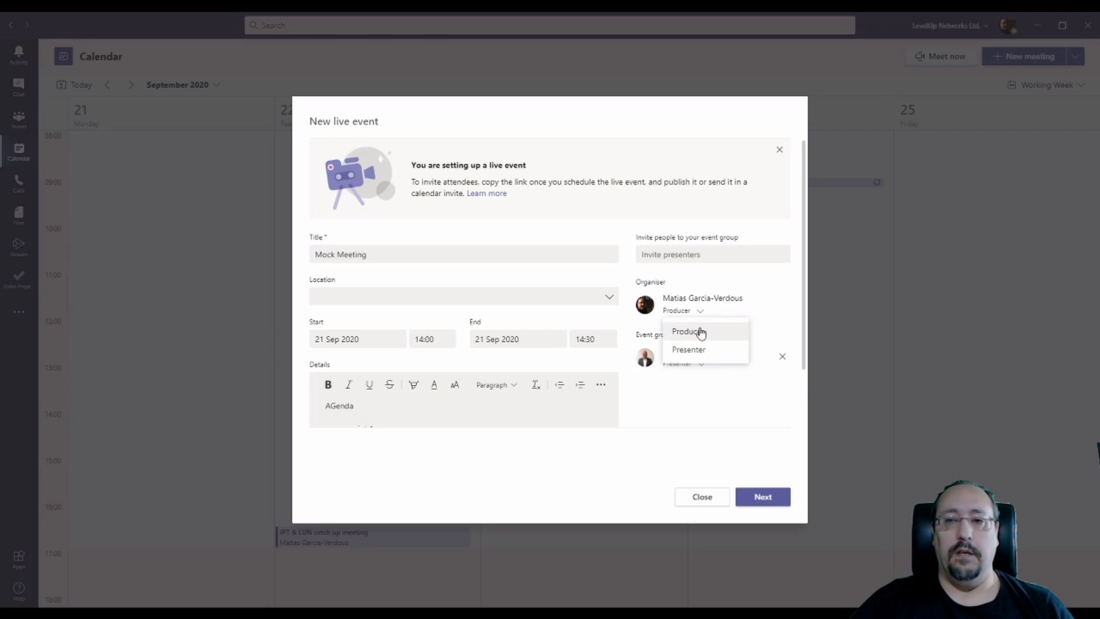
left_click(690, 401)
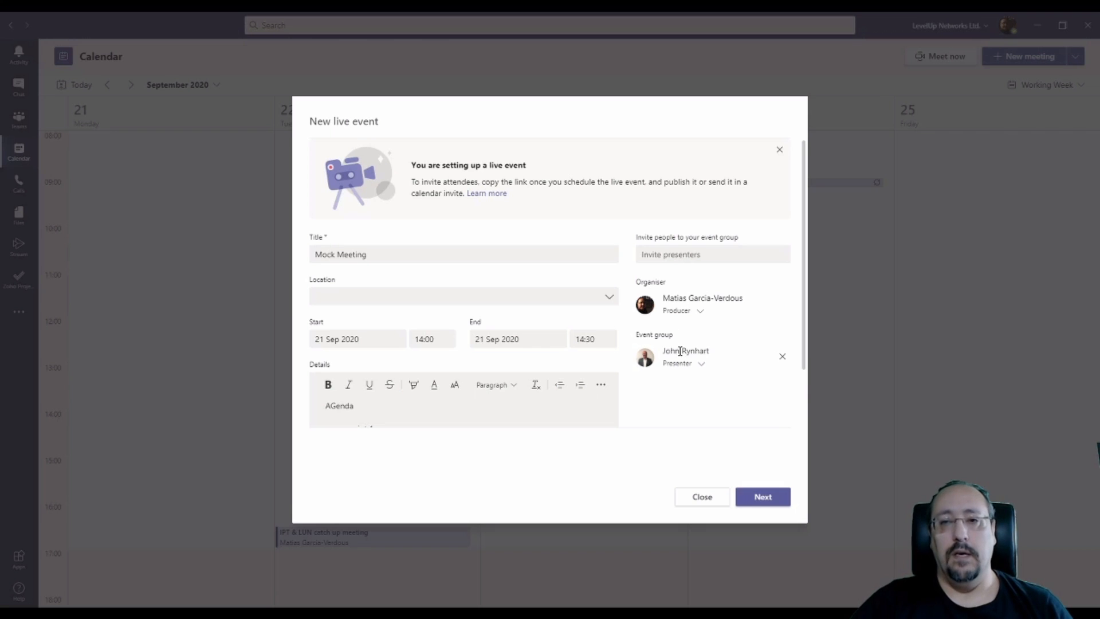
left_click(783, 361)
Step: Continue to the permissions and production settings and turn off making the recording available to attendees
scroll(736, 362, "down", 3)
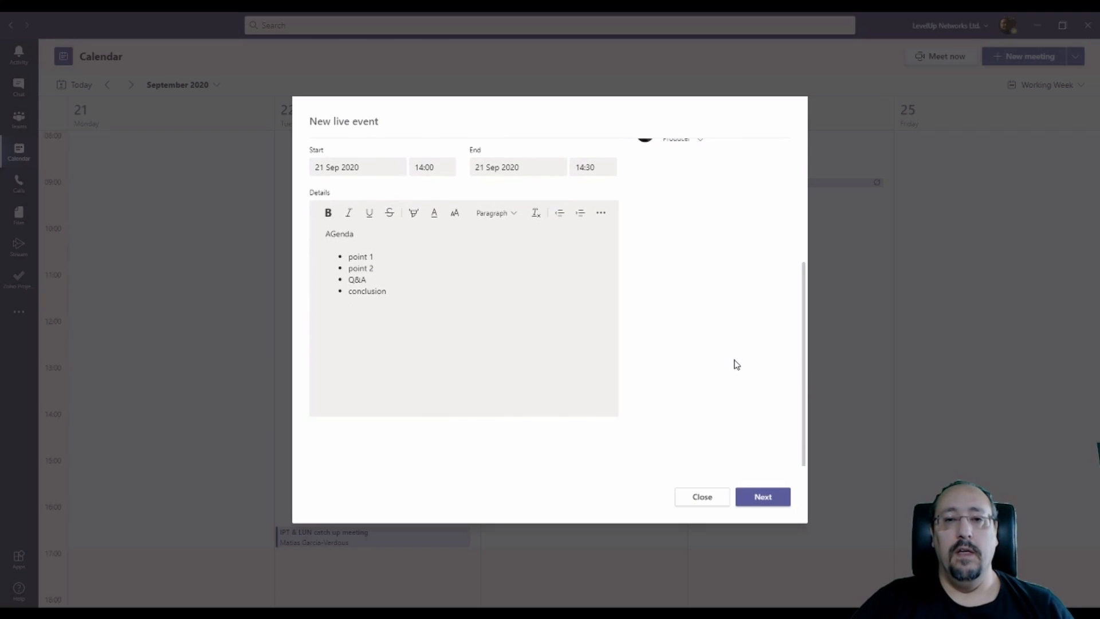
left_click(763, 497)
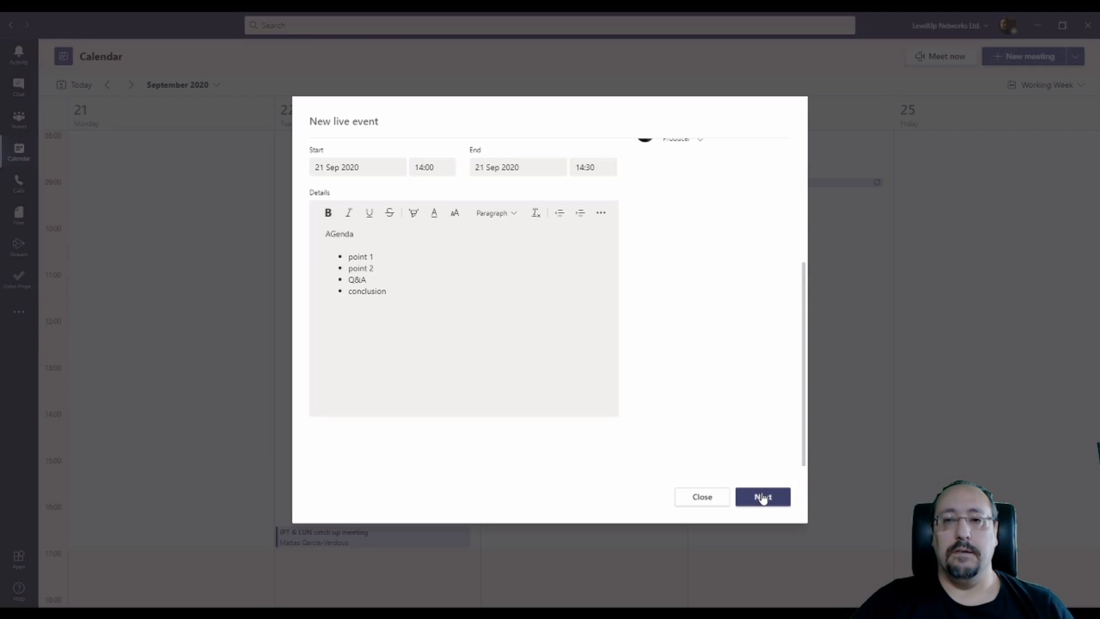
scroll(631, 368, "up", 3)
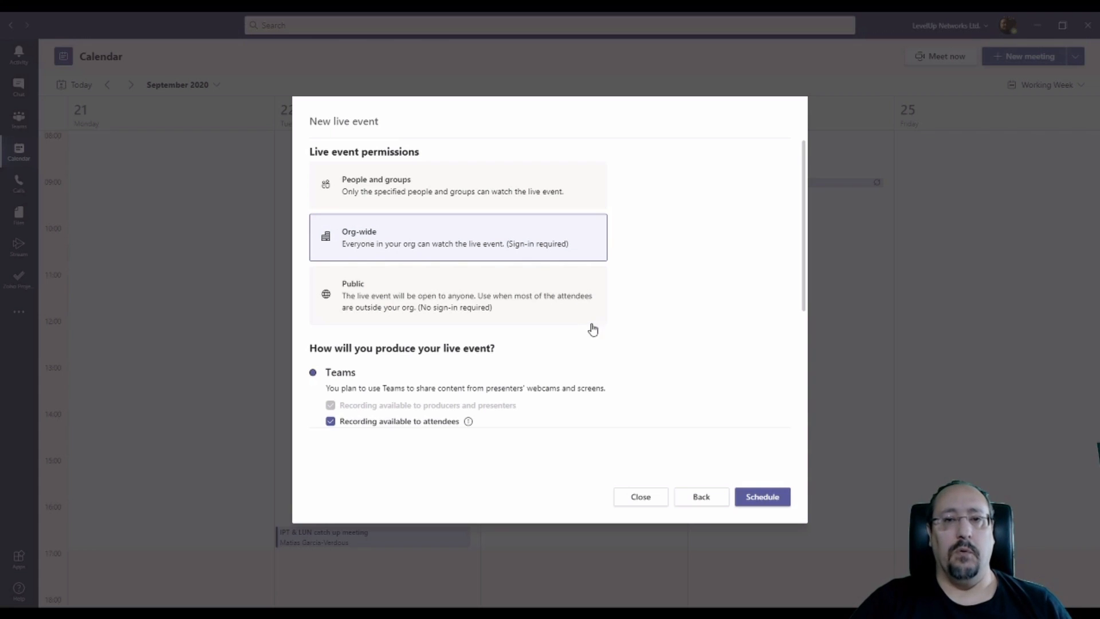
scroll(593, 327, "down", 2)
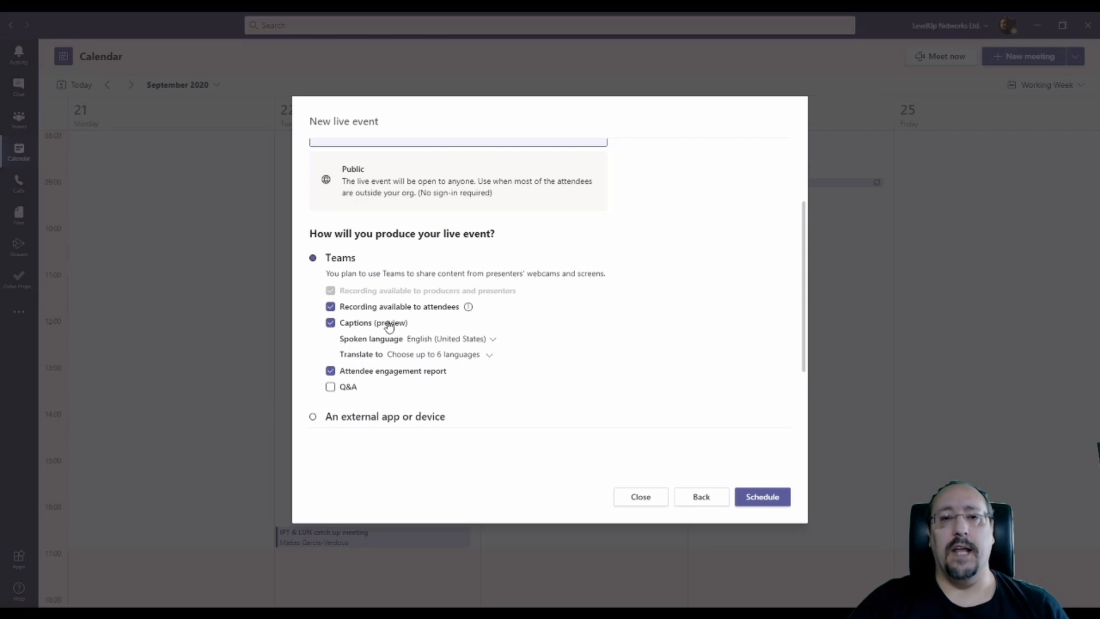
left_click(330, 306)
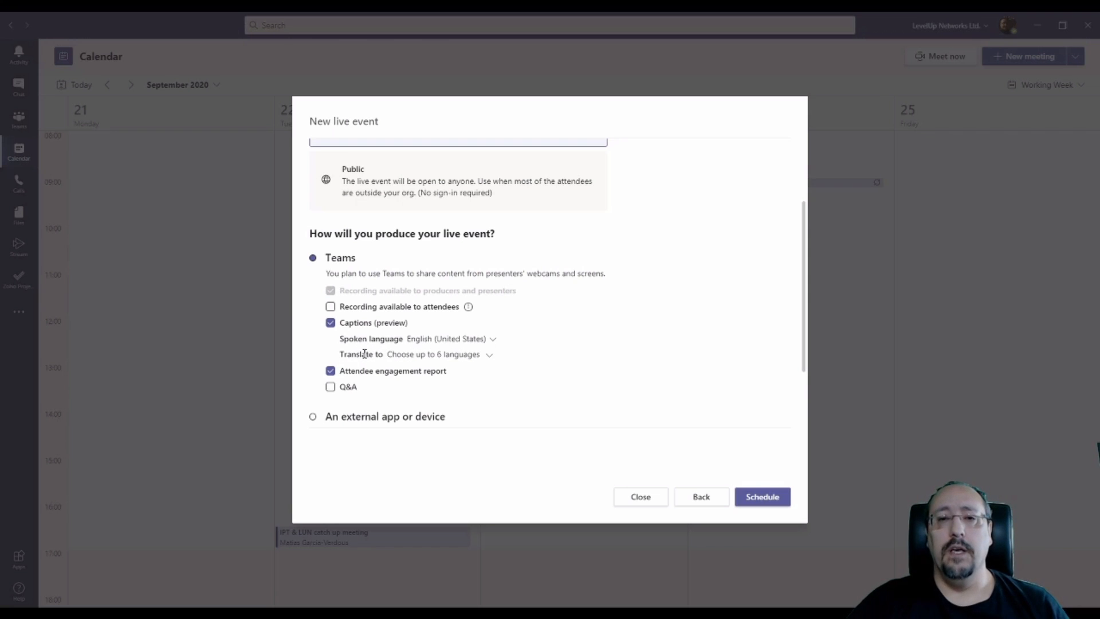
Step: Check which spoken languages are offered for the captions, keeping English (United States)
left_click(493, 342)
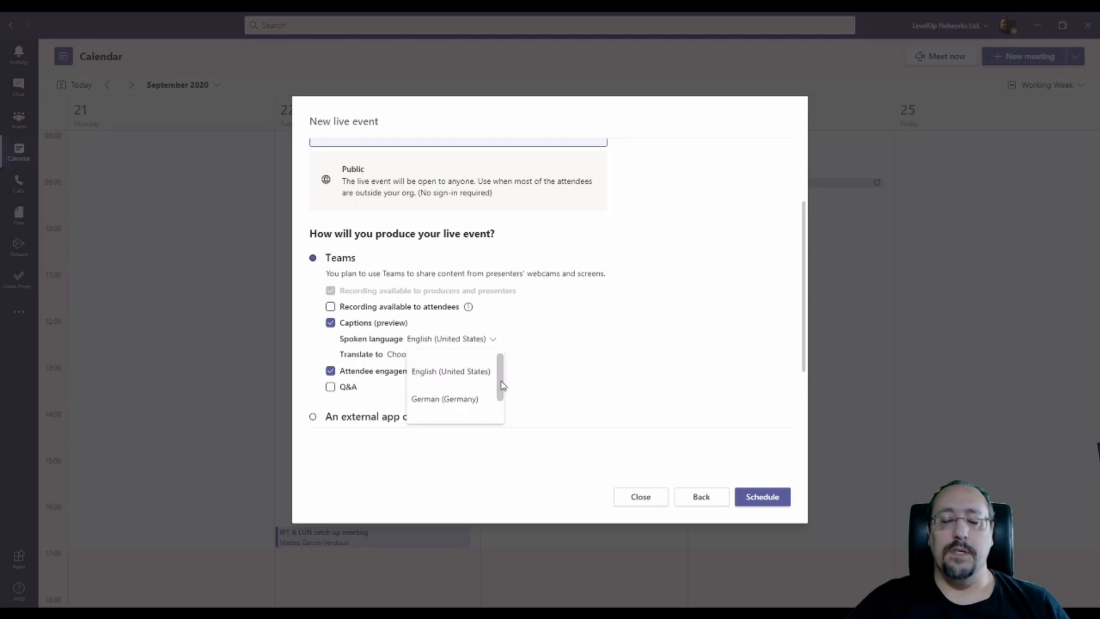
mouse_move(501, 381)
left_mouse_down()
mouse_move(504, 405)
mouse_move(504, 385)
left_mouse_up()
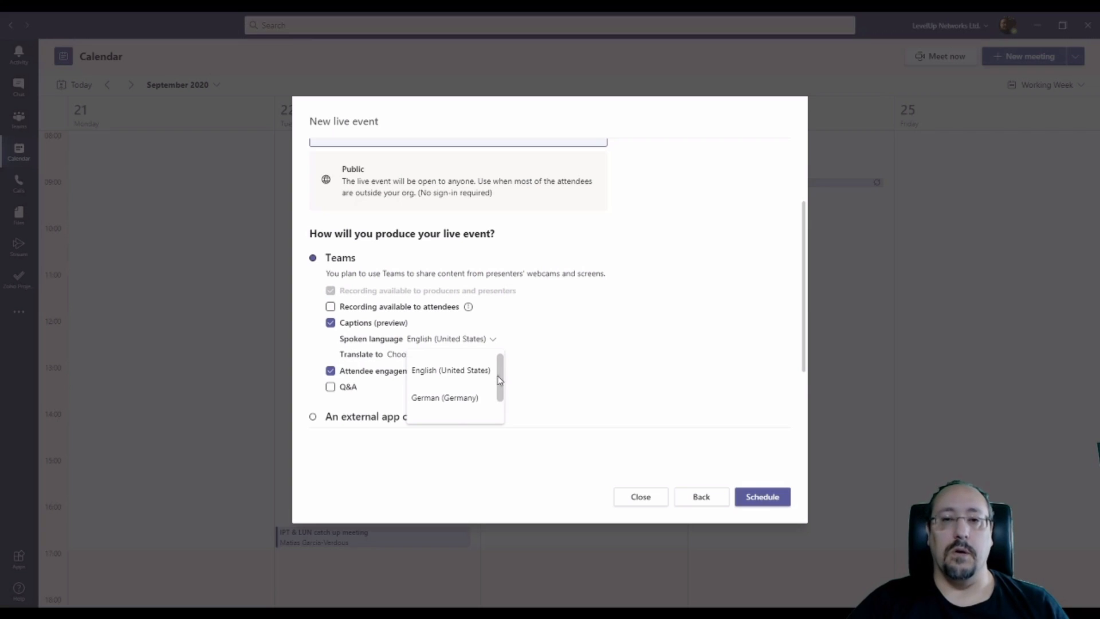
left_click(553, 336)
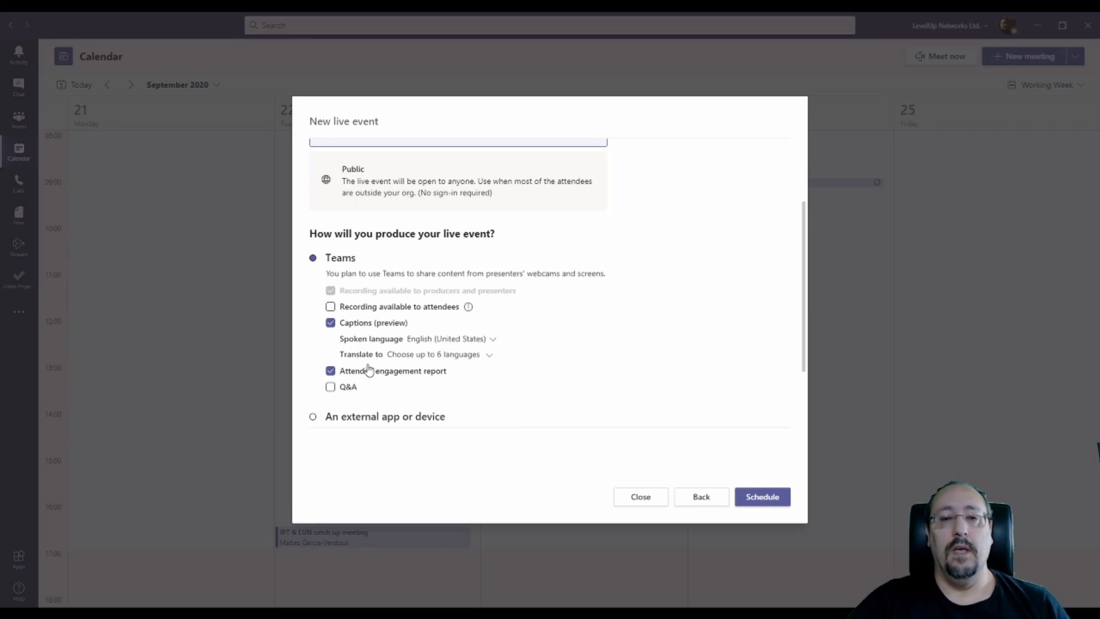
Step: Browse the full list of caption translation languages and close it without choosing any
left_click(486, 358)
scroll(484, 416, "down", 1)
scroll(484, 417, "down", 8)
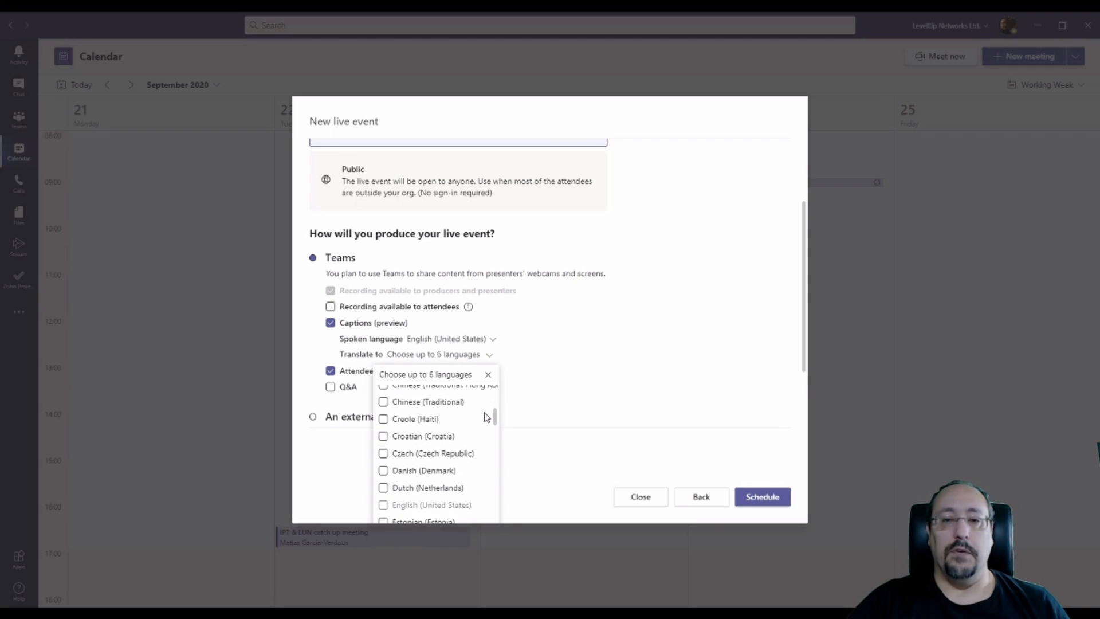
scroll(485, 417, "down", 10)
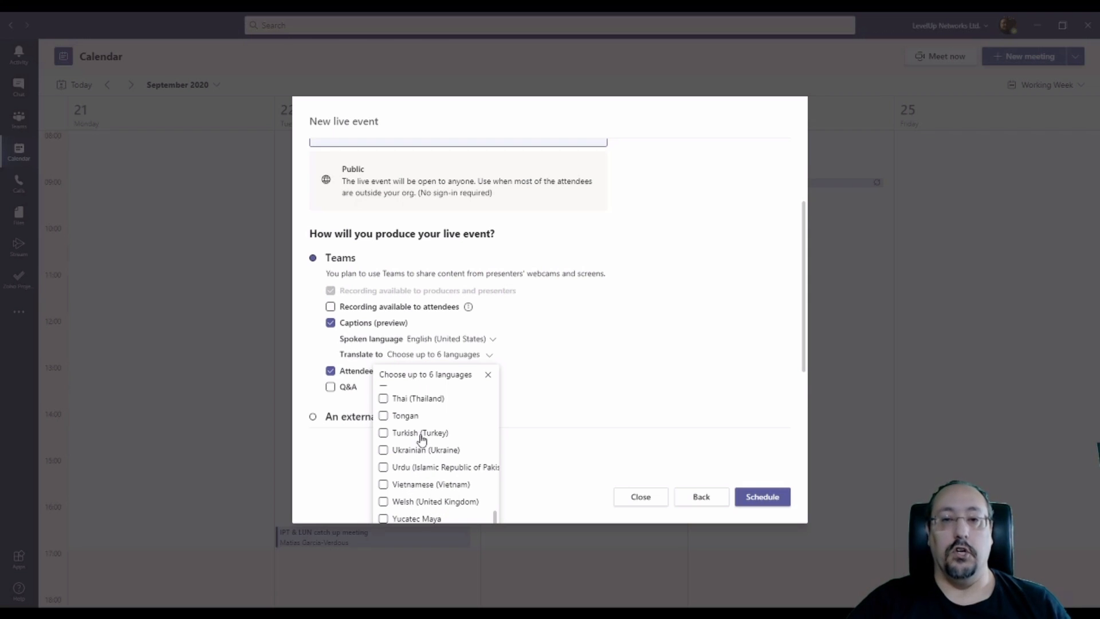
scroll(442, 472, "up", 5)
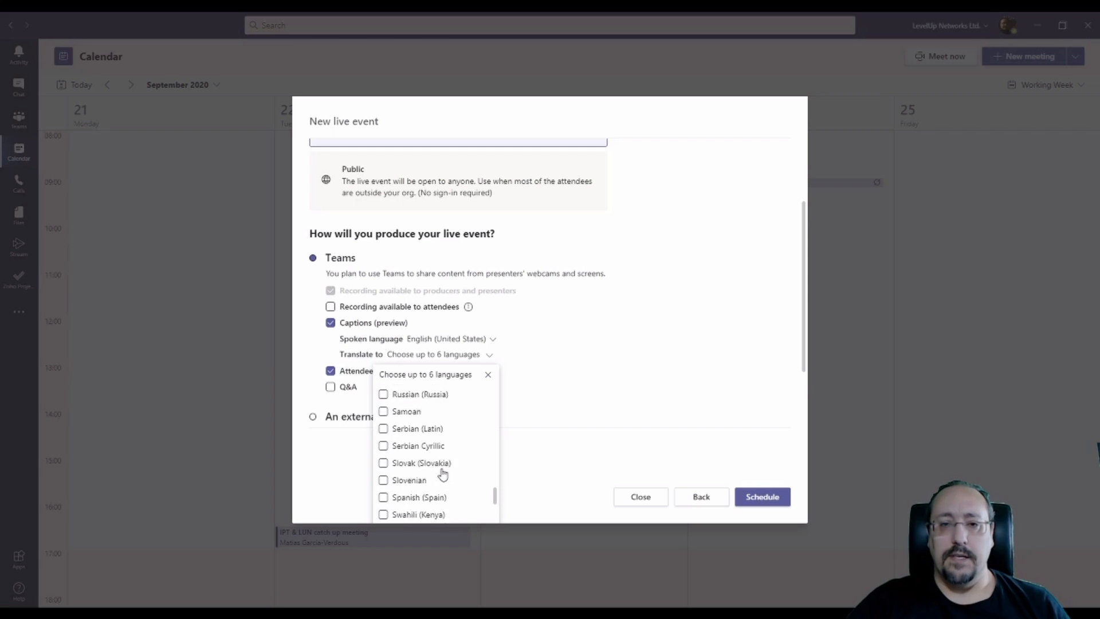
scroll(442, 471, "up", 4)
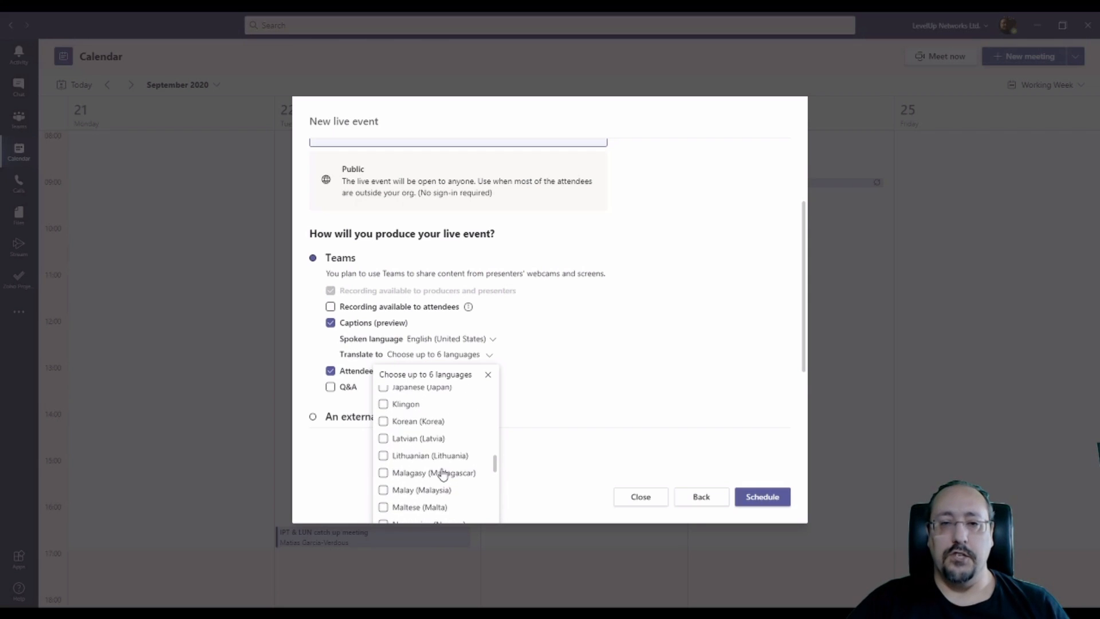
scroll(442, 471, "up", 2)
scroll(442, 472, "up", 2)
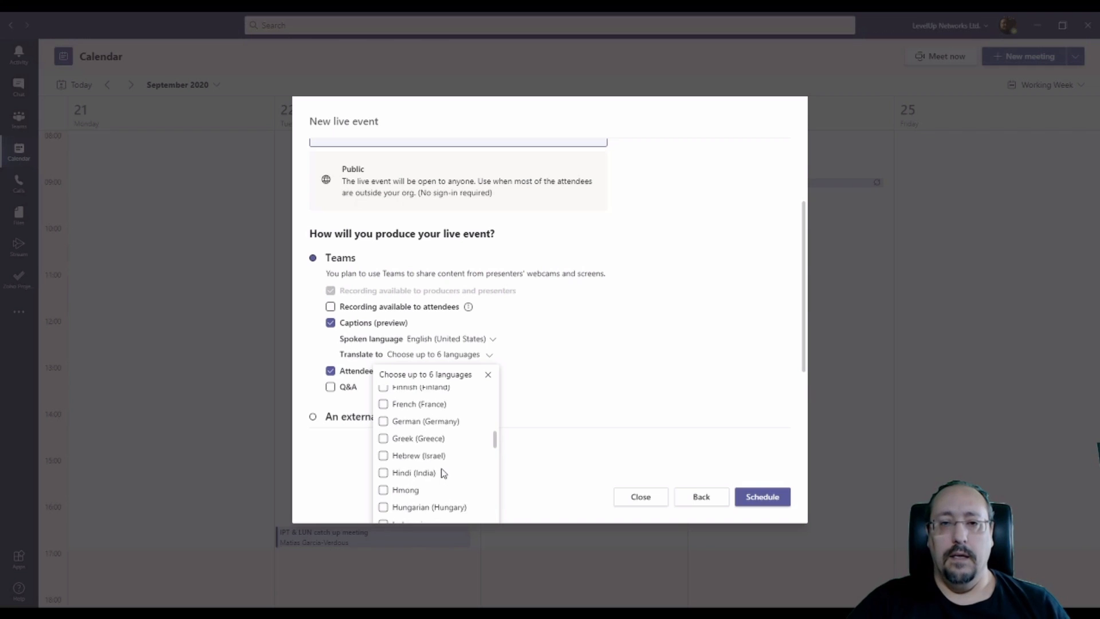
scroll(442, 471, "up", 1)
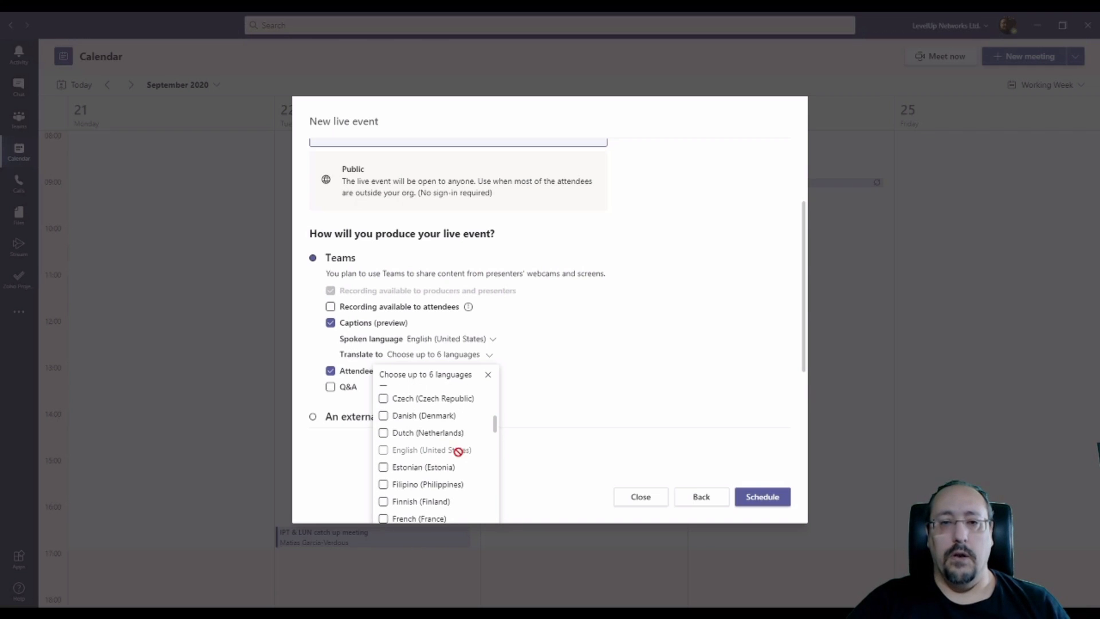
scroll(448, 473, "up", 2)
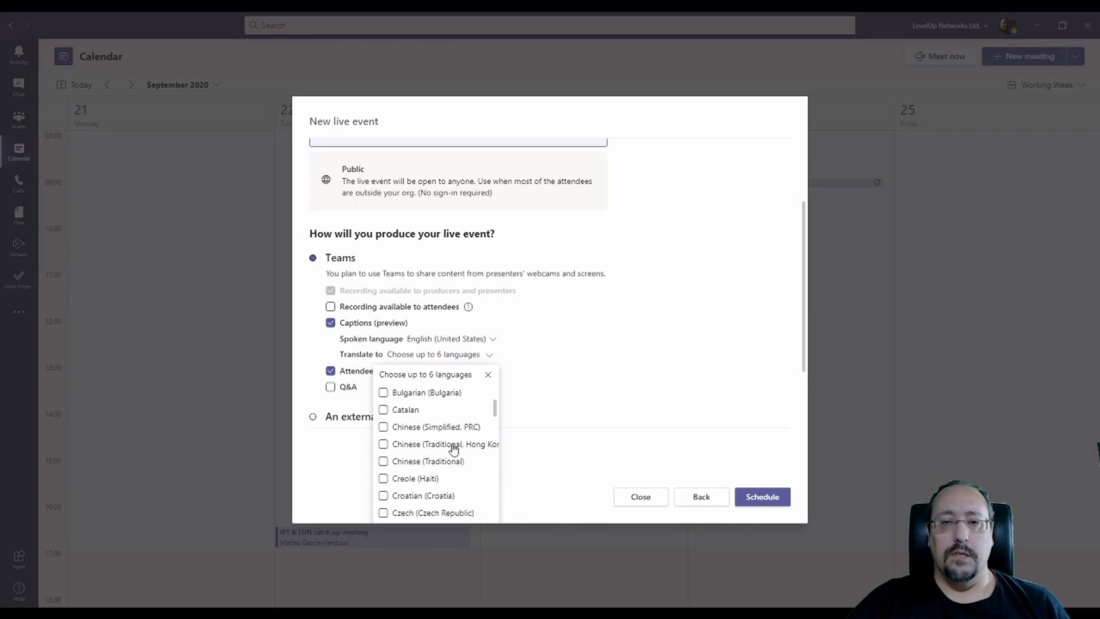
scroll(448, 466, "up", 1)
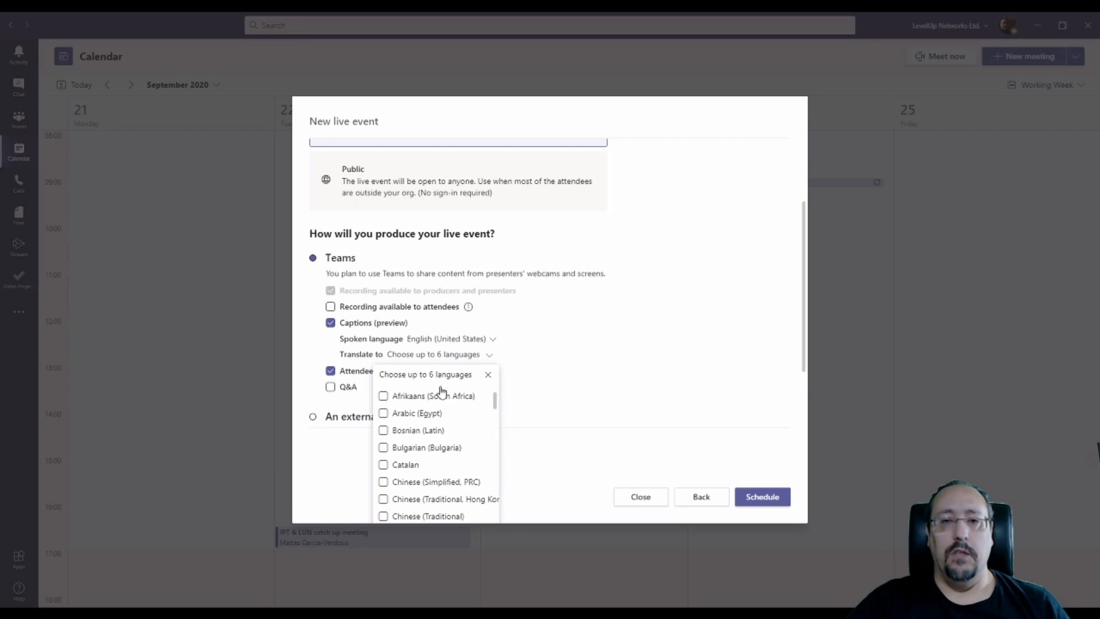
left_click(488, 374)
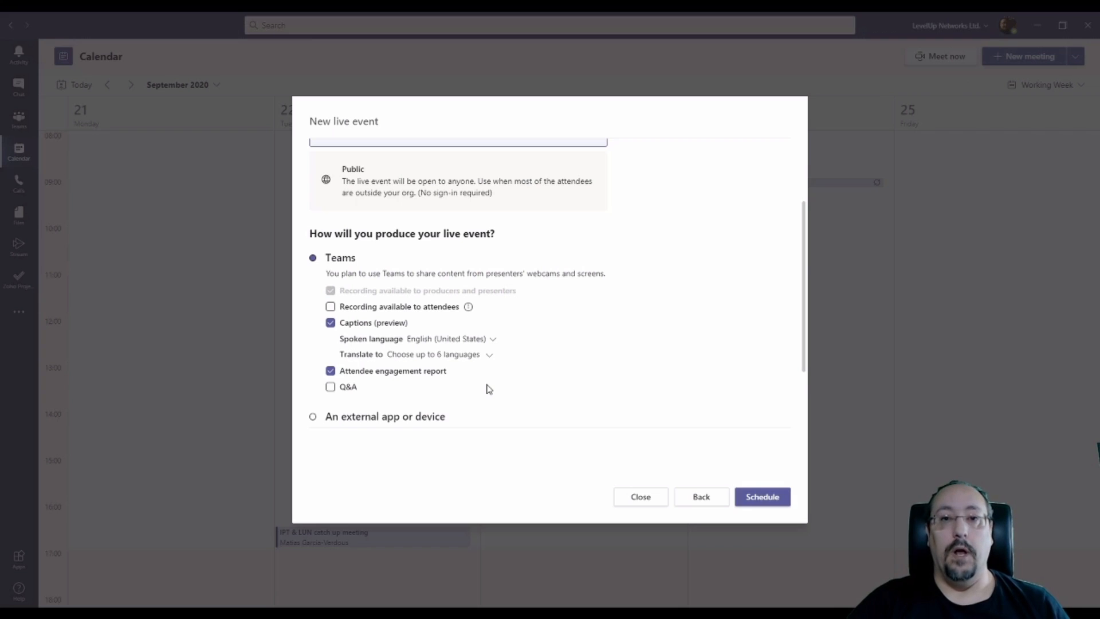
double_click(343, 387)
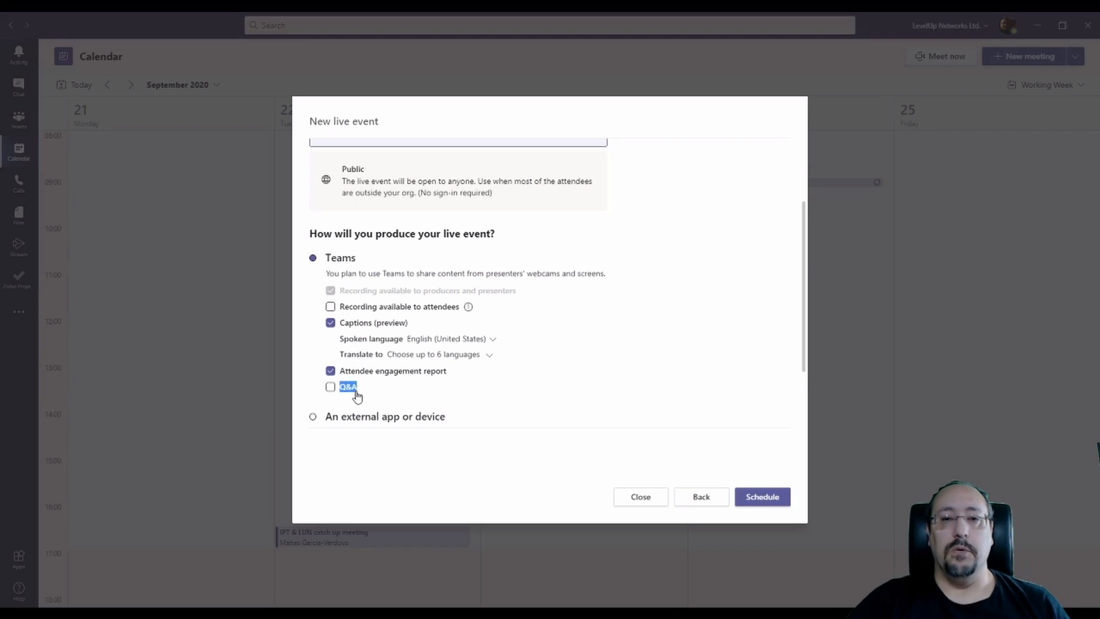
Step: Enable Q&A for attendees, check the remaining production and support settings, and schedule the live event
left_click(376, 393)
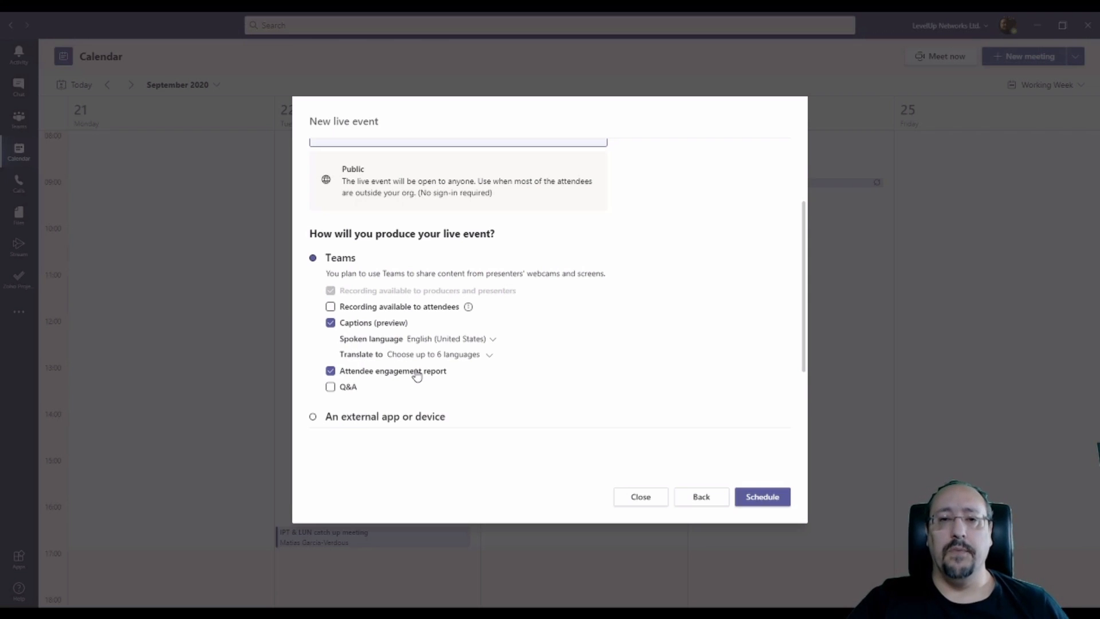
left_click(331, 388)
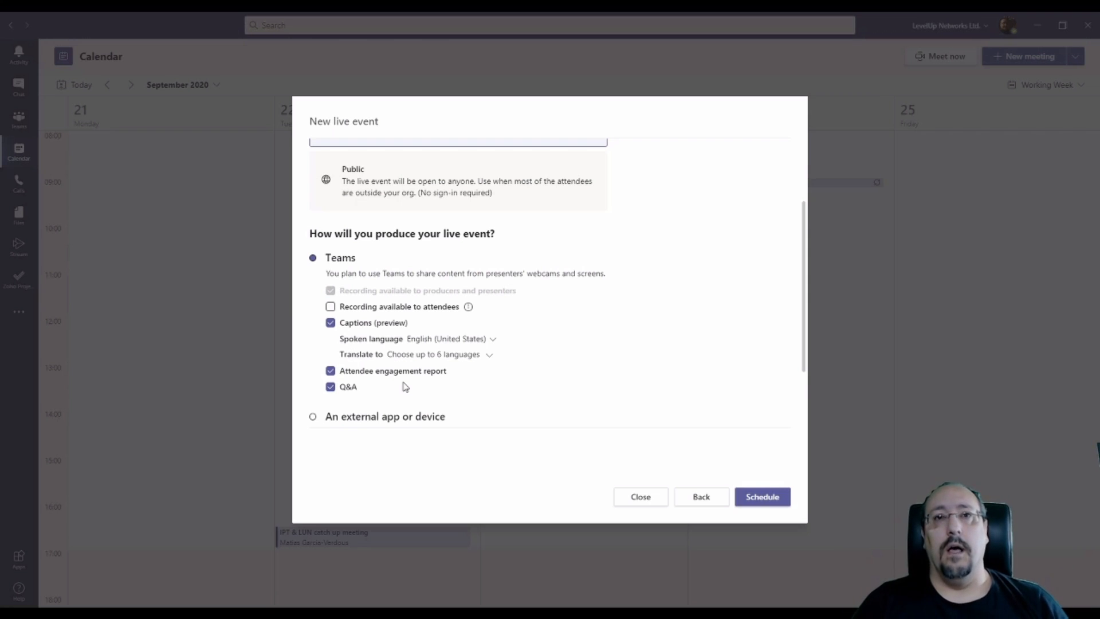
scroll(418, 387, "down", 3)
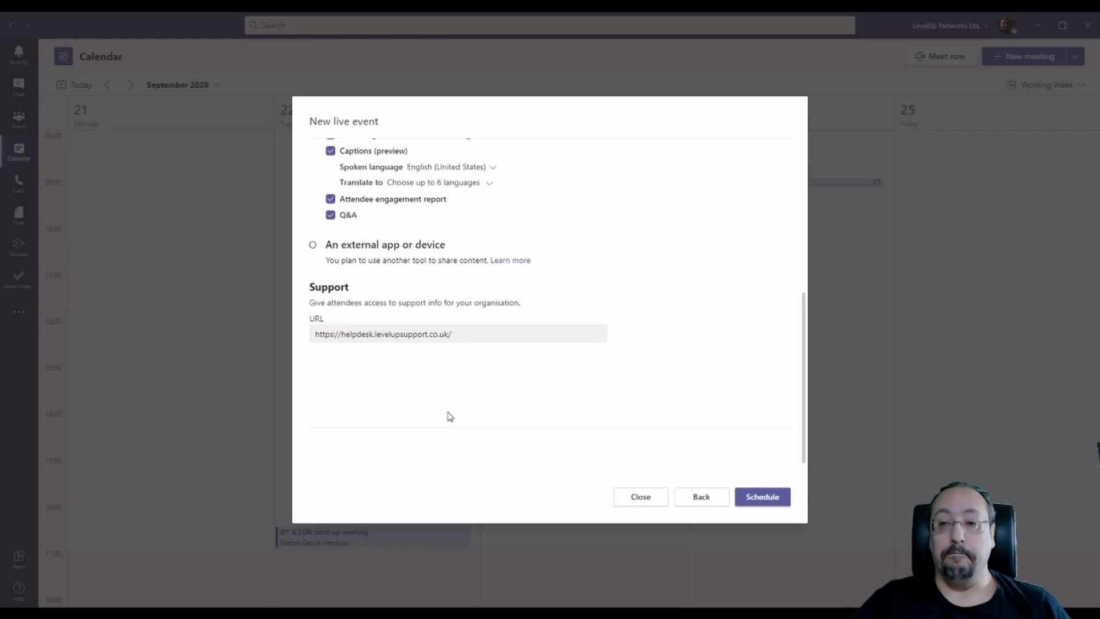
scroll(458, 418, "up", 5)
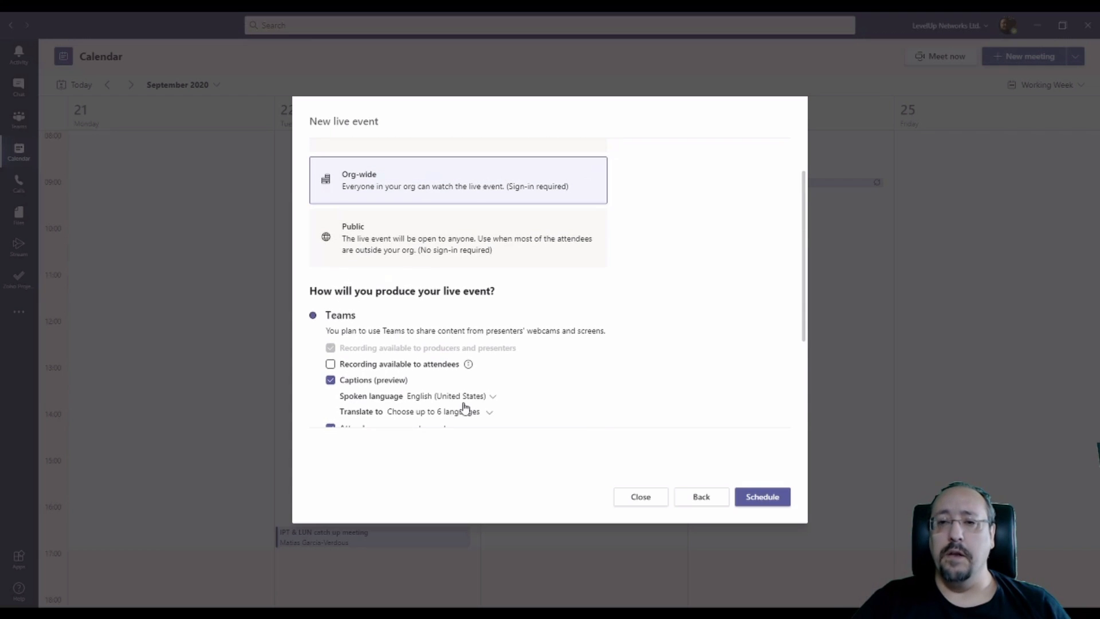
left_click(764, 503)
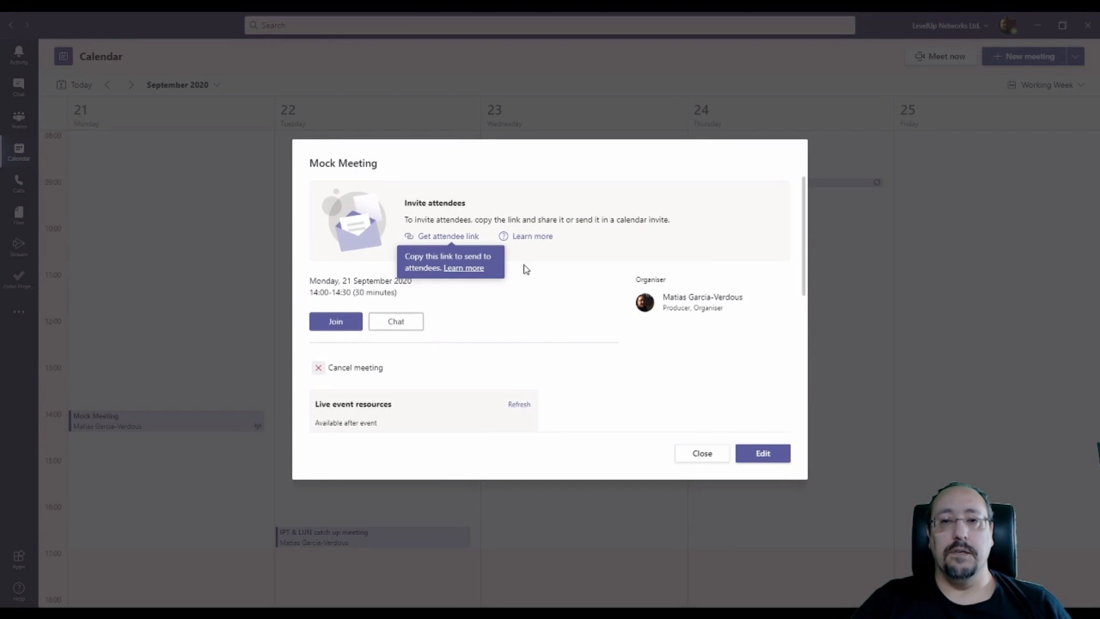
Step: Review the scheduled Mock Meeting's details, including the agenda and join link, and close them
left_click(539, 285)
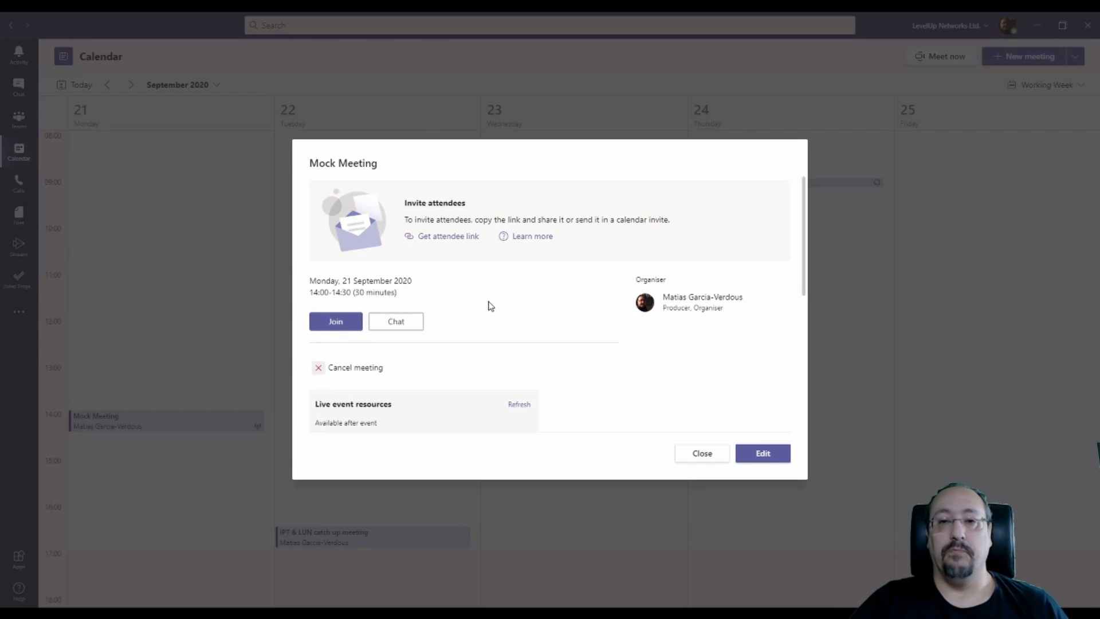
scroll(490, 309, "down", 2)
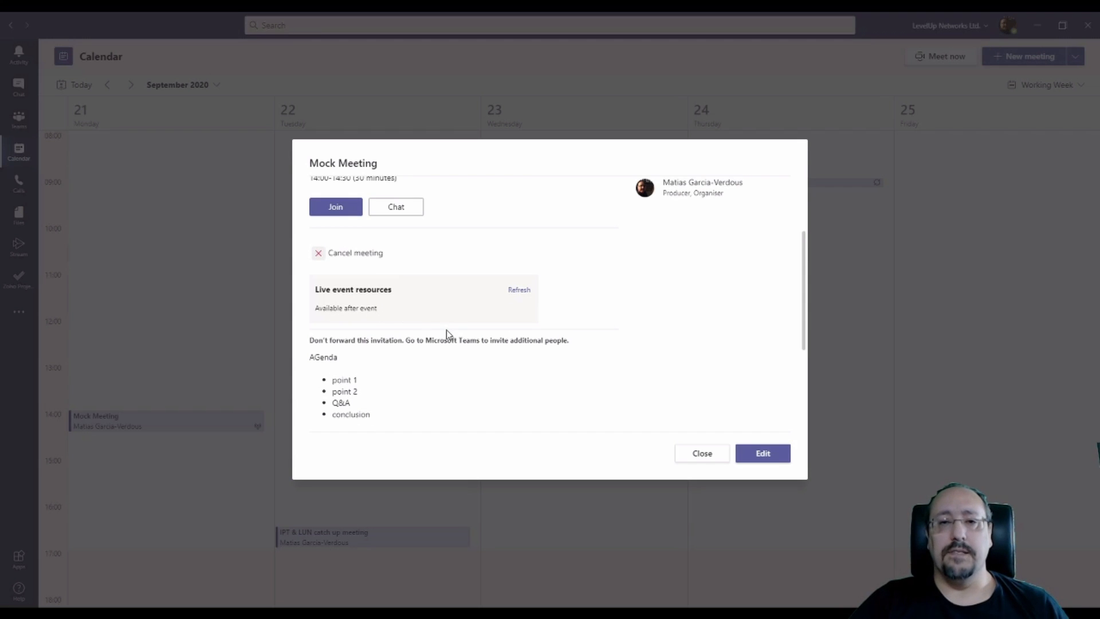
scroll(446, 331, "down", 3)
scroll(448, 335, "down", 2)
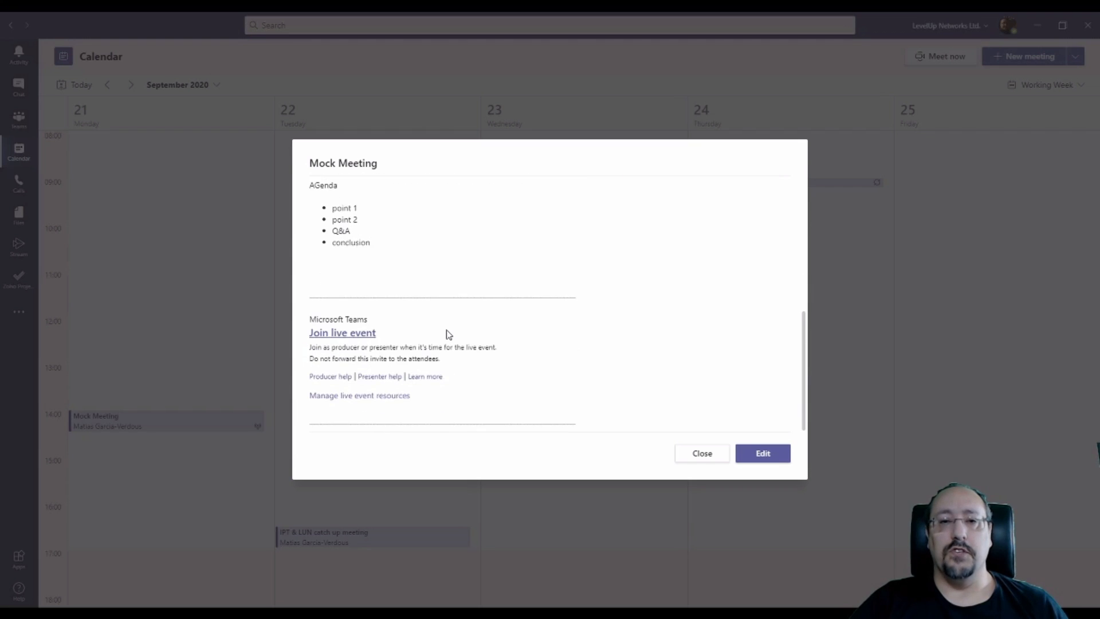
scroll(448, 330, "up", 5)
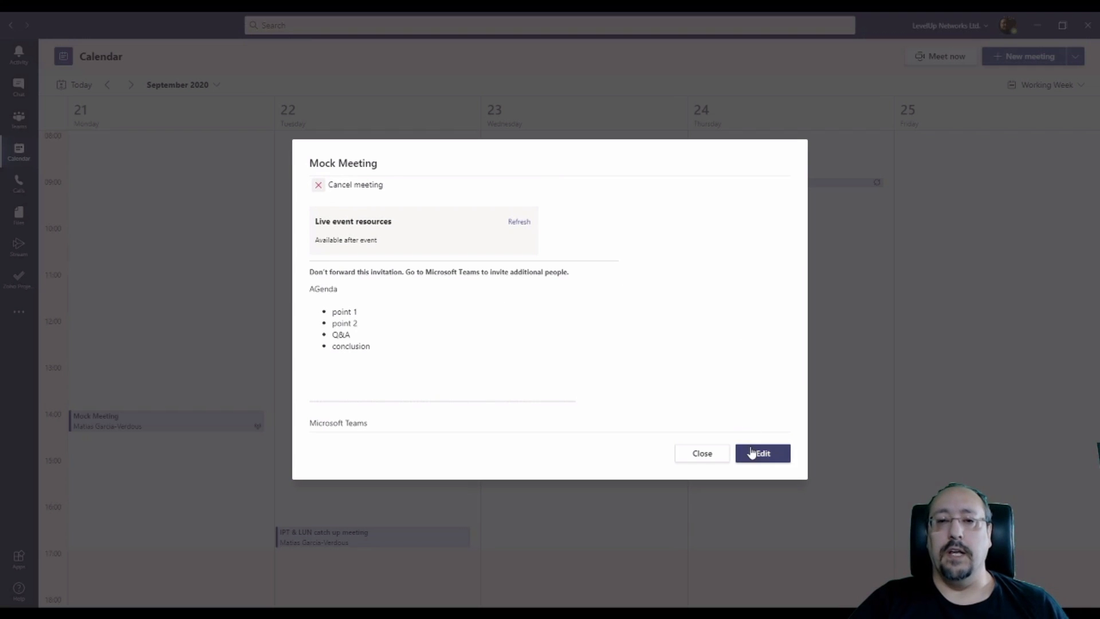
left_click(701, 457)
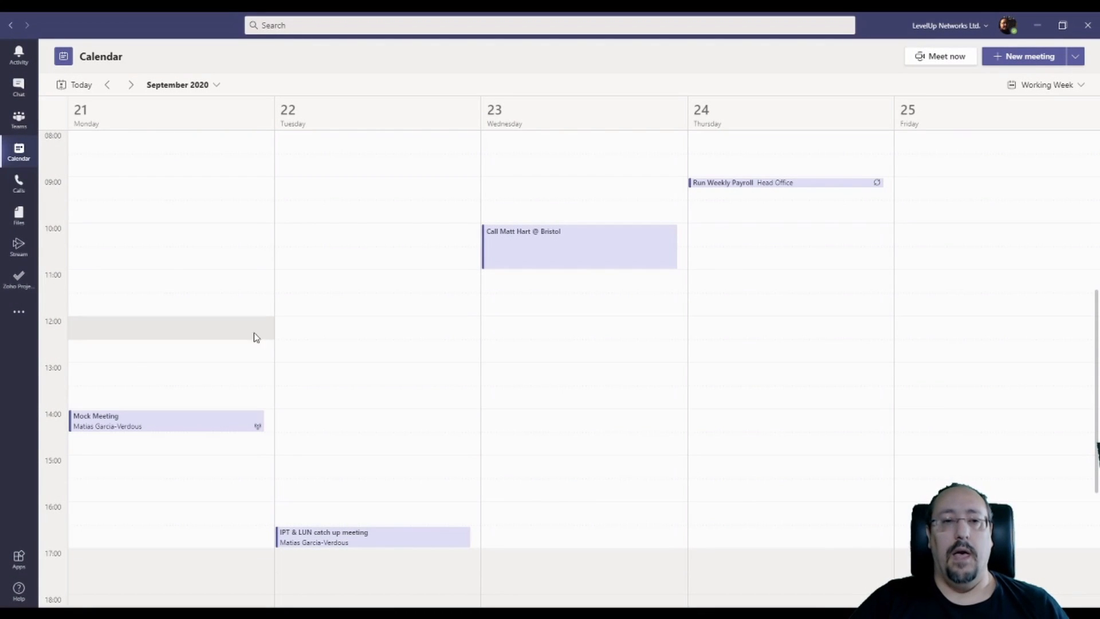
Step: Open the Mock Meeting from the calendar and join it as producer with the camera turned off
left_click(106, 424)
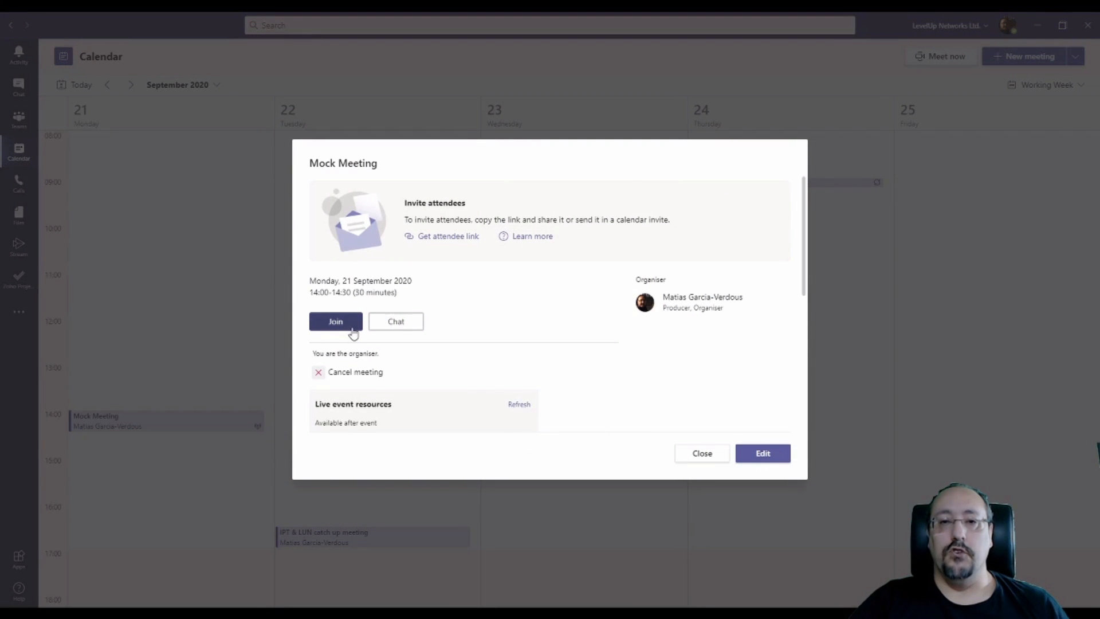
left_click(326, 325)
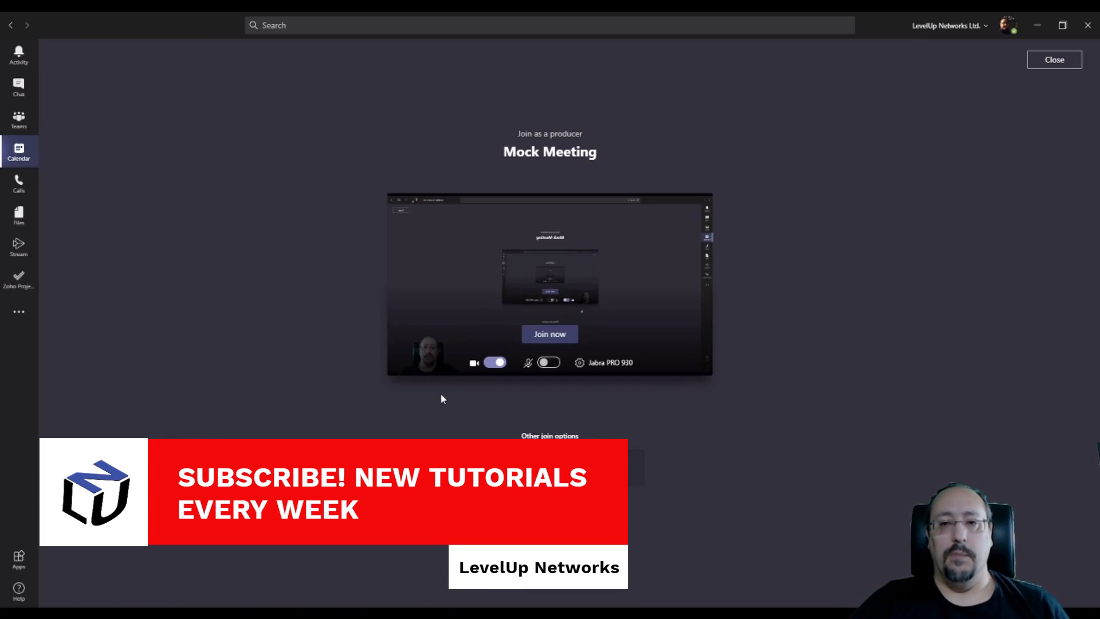
left_click(494, 362)
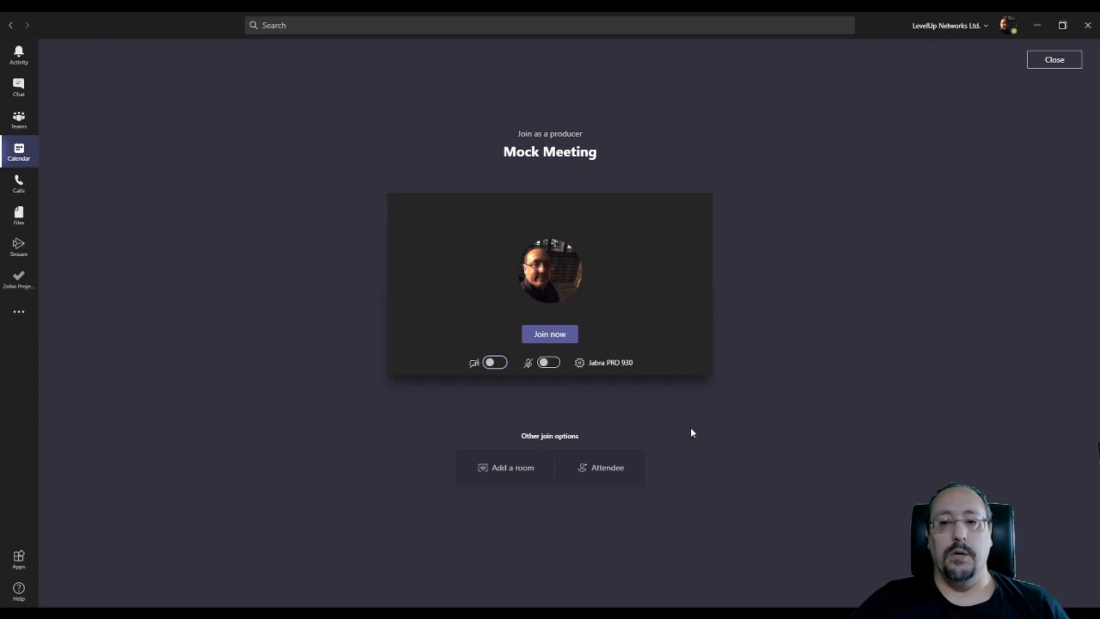
left_click(981, 416)
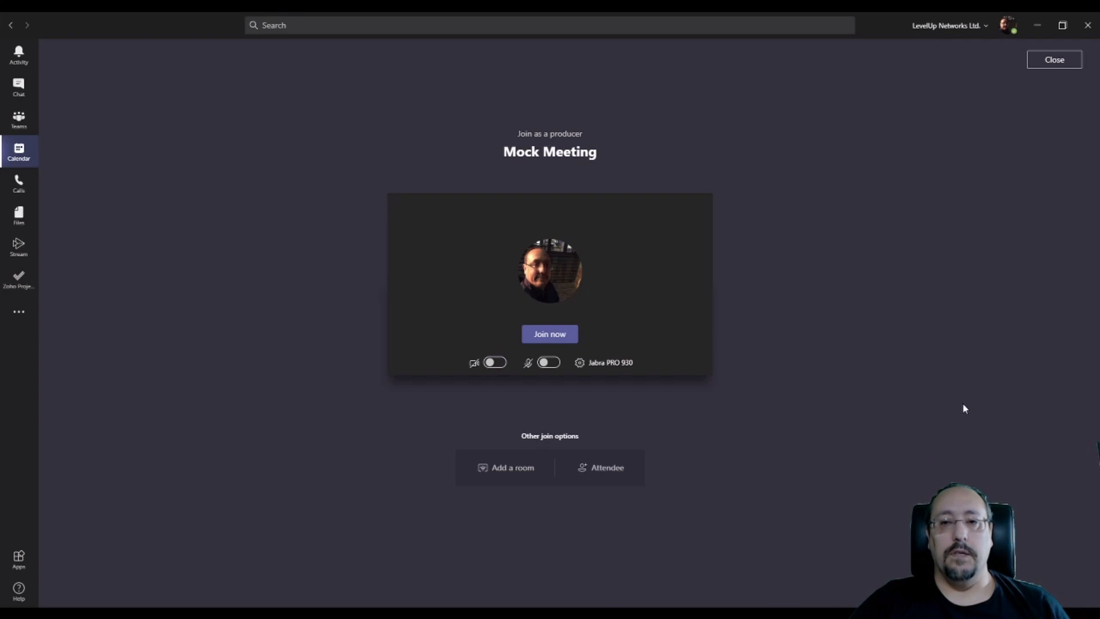
left_click(547, 338)
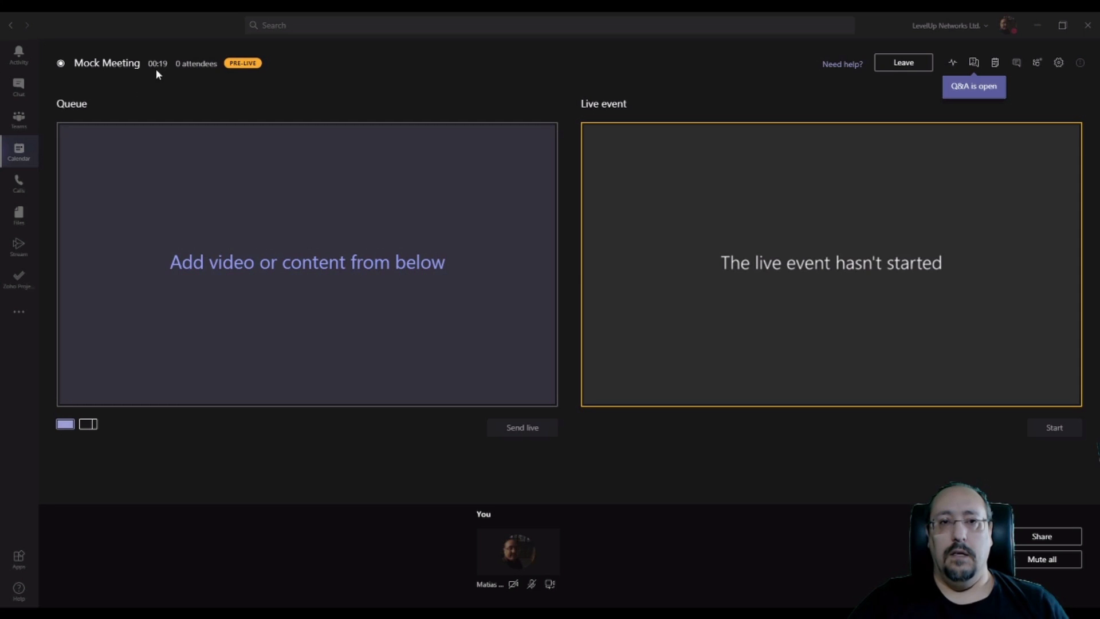
Step: Examine the live event's health and performance metrics and its Q&A section
left_click_drag(168, 64, 157, 63)
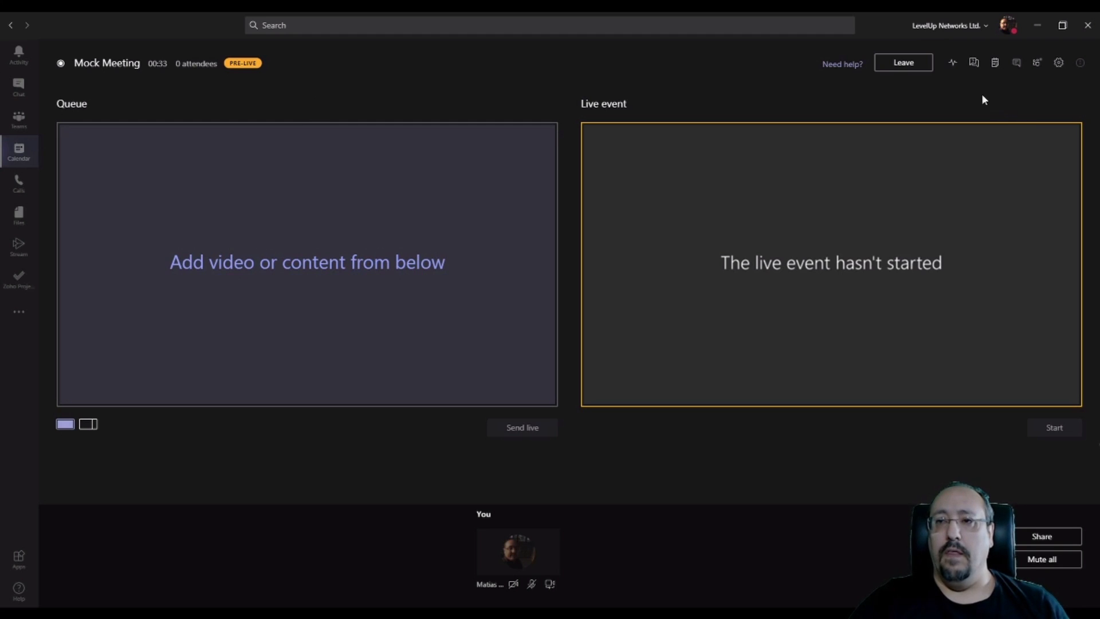
left_click(951, 64)
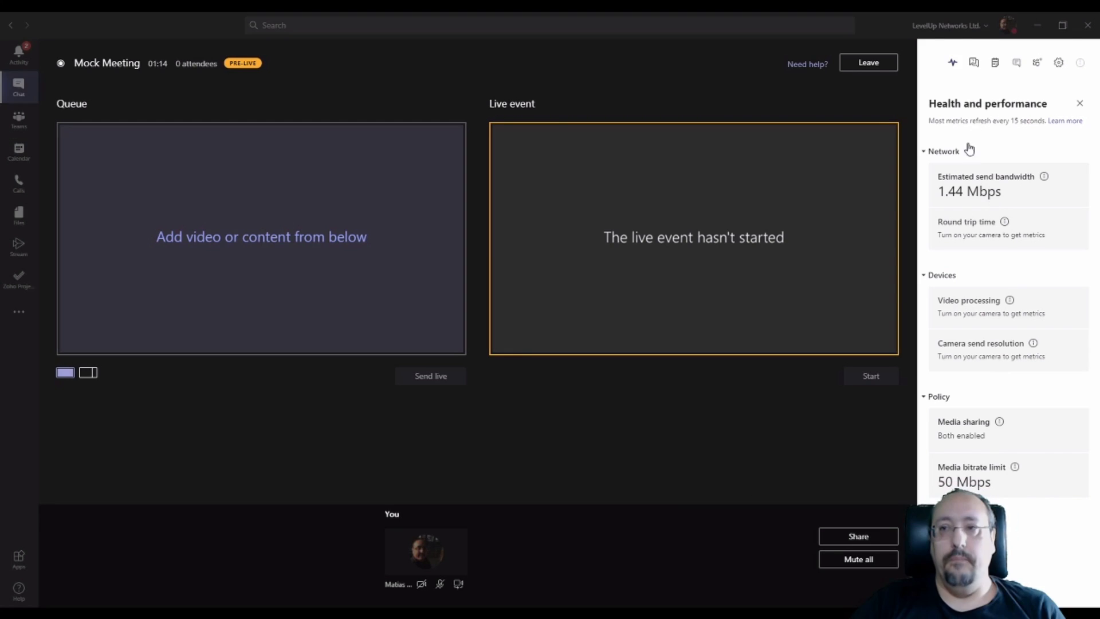
left_click(974, 67)
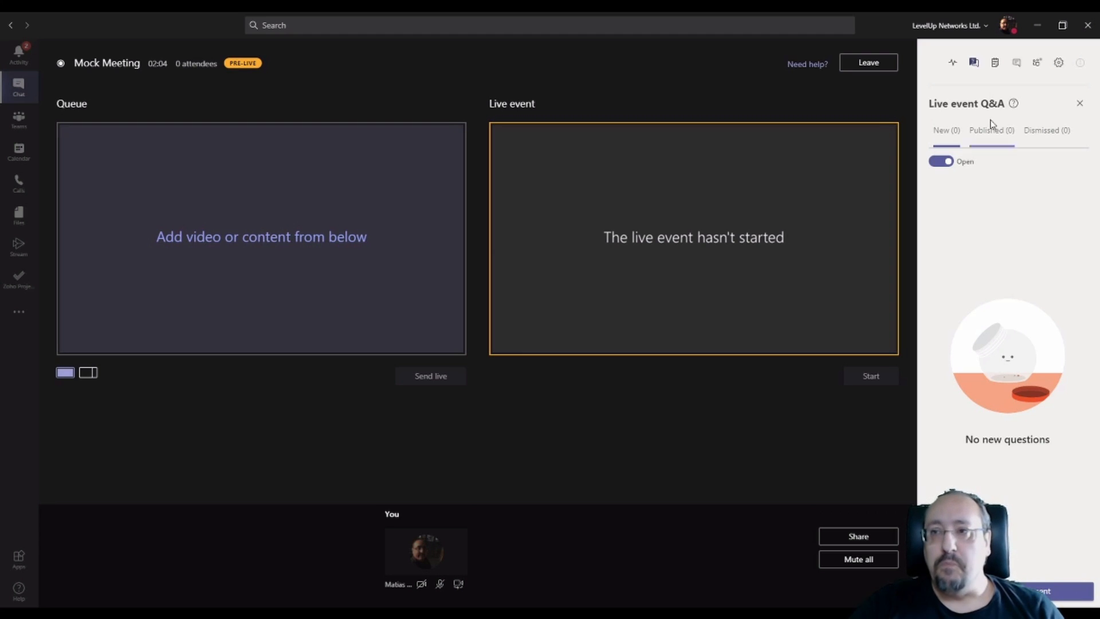
Step: View the event's meeting notes, meeting chat and list of people
left_click(995, 63)
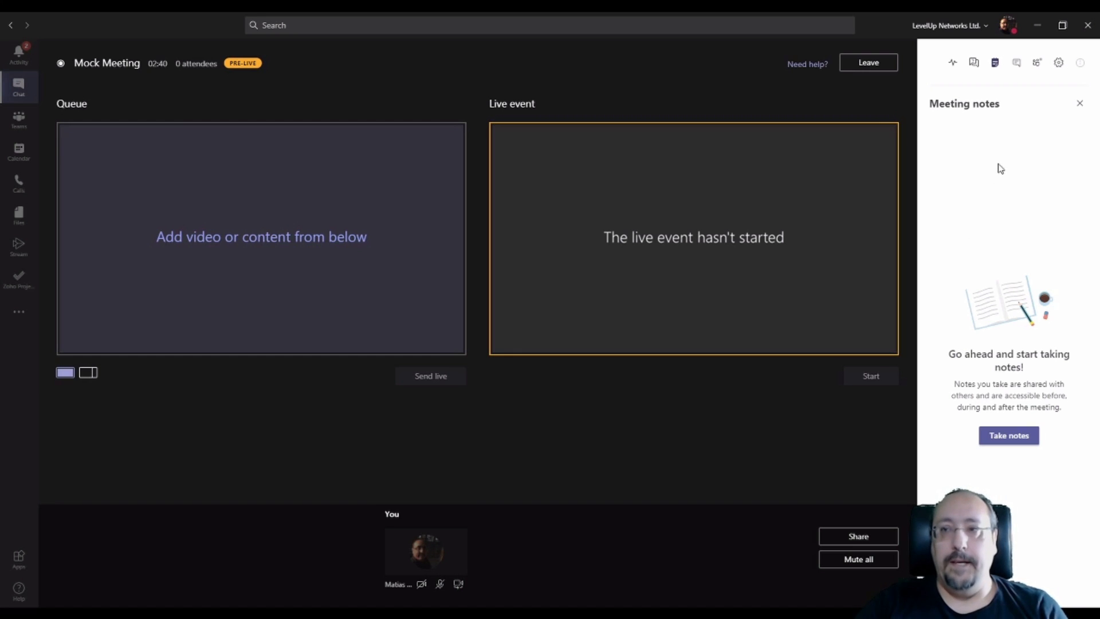
left_click(1014, 65)
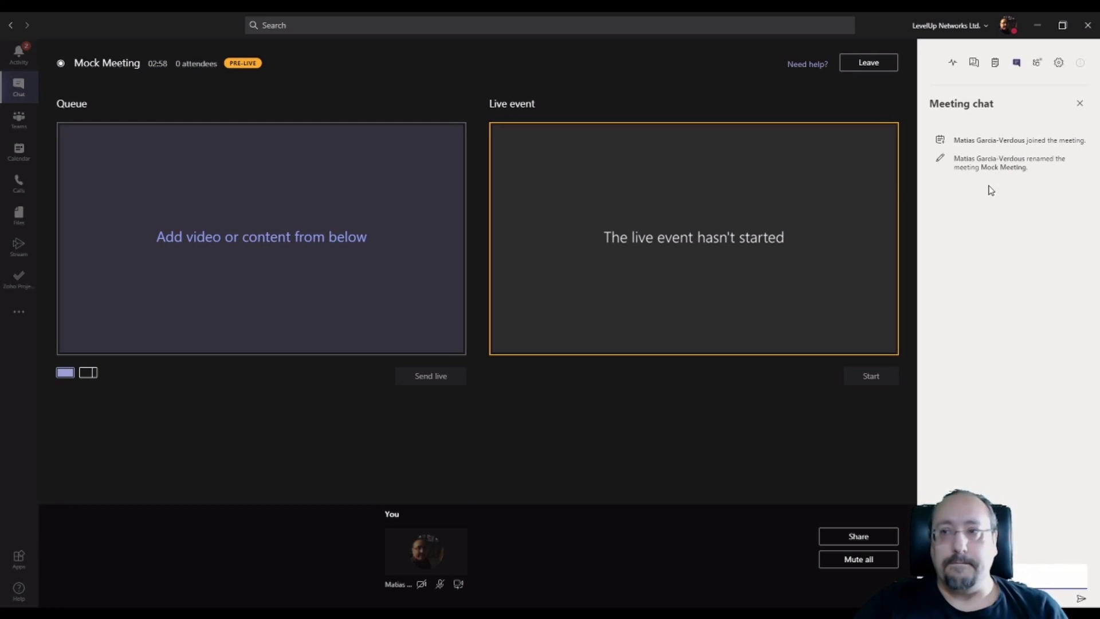
left_click(1036, 63)
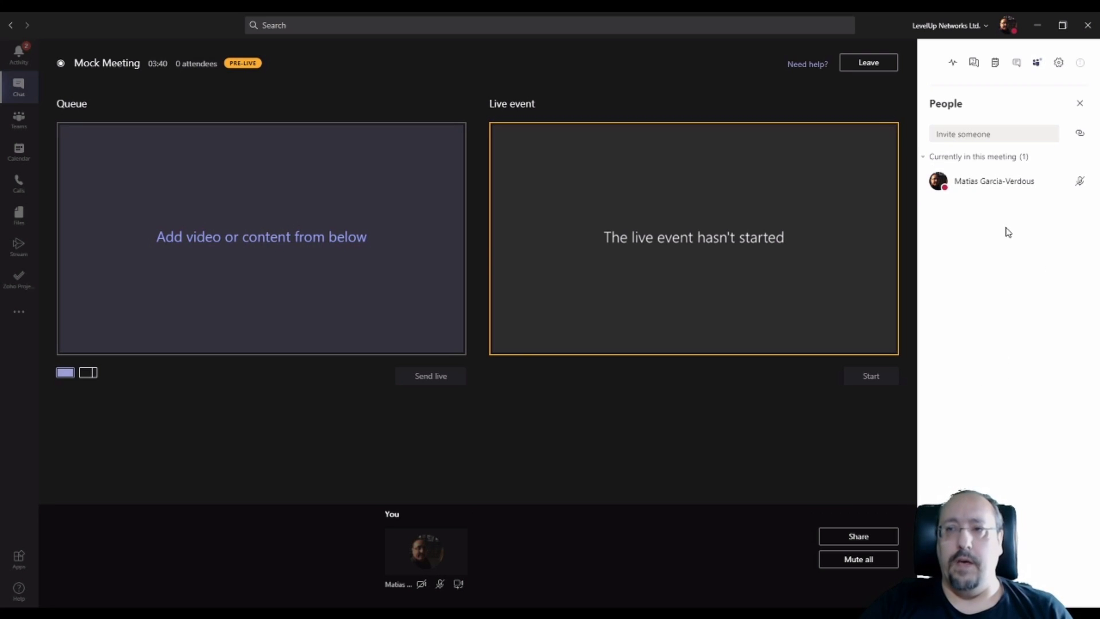
Step: Check the device settings and the available cameras, keep OBS-Camera, and close the settings
left_click(1059, 63)
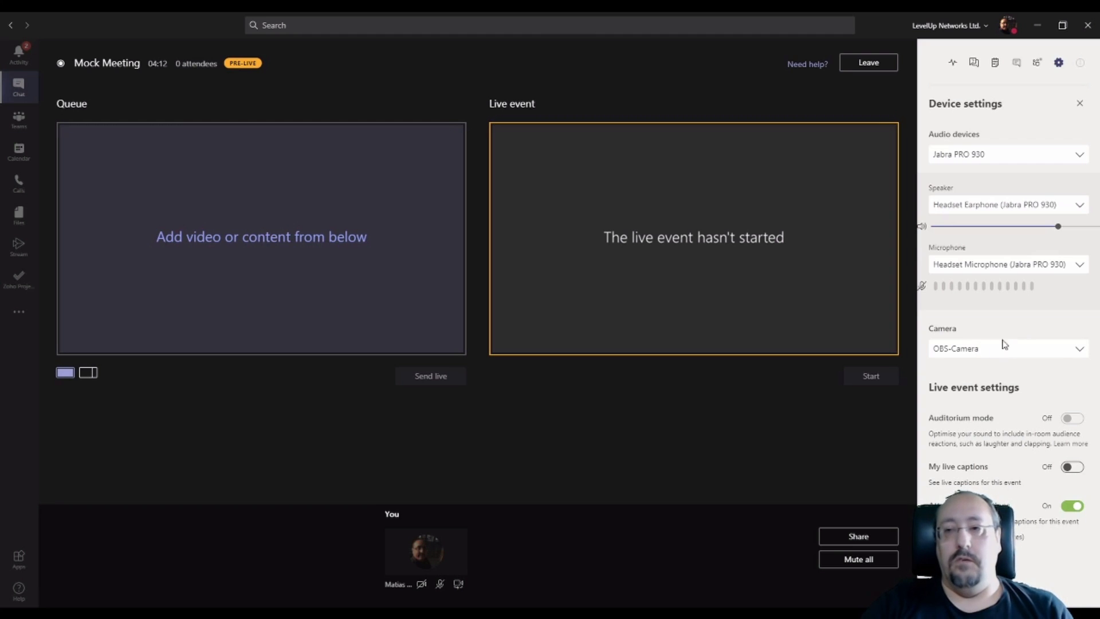
left_click(972, 351)
left_click(983, 337)
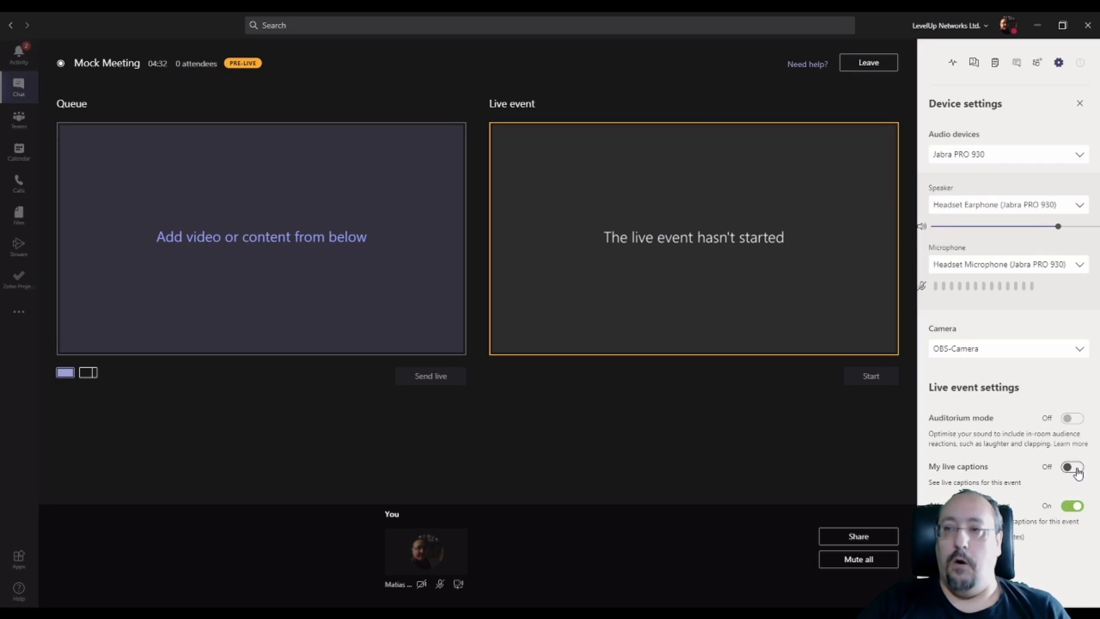
left_click(1079, 107)
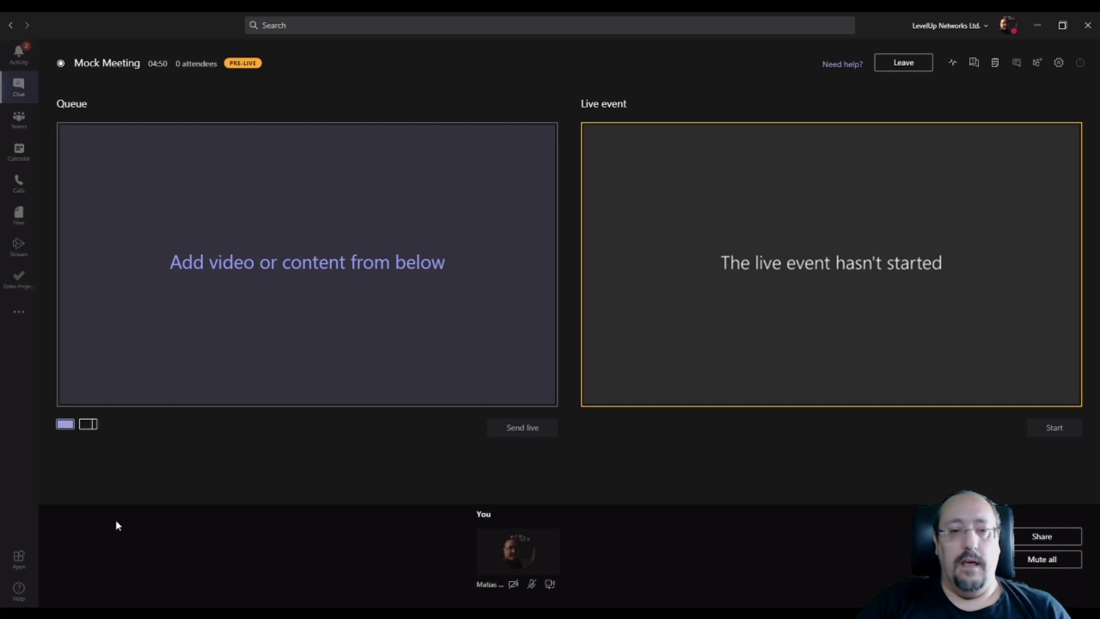
Step: Share Screen 2 with the PowerPoint presentation and place that content in the queue
left_click(16, 613)
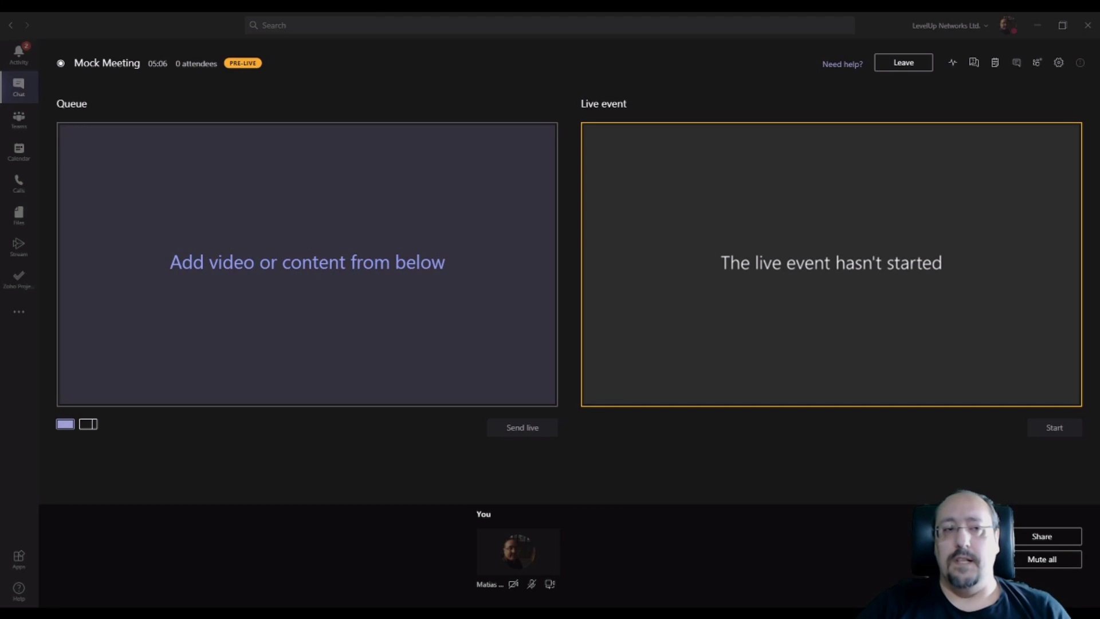
left_click(276, 449)
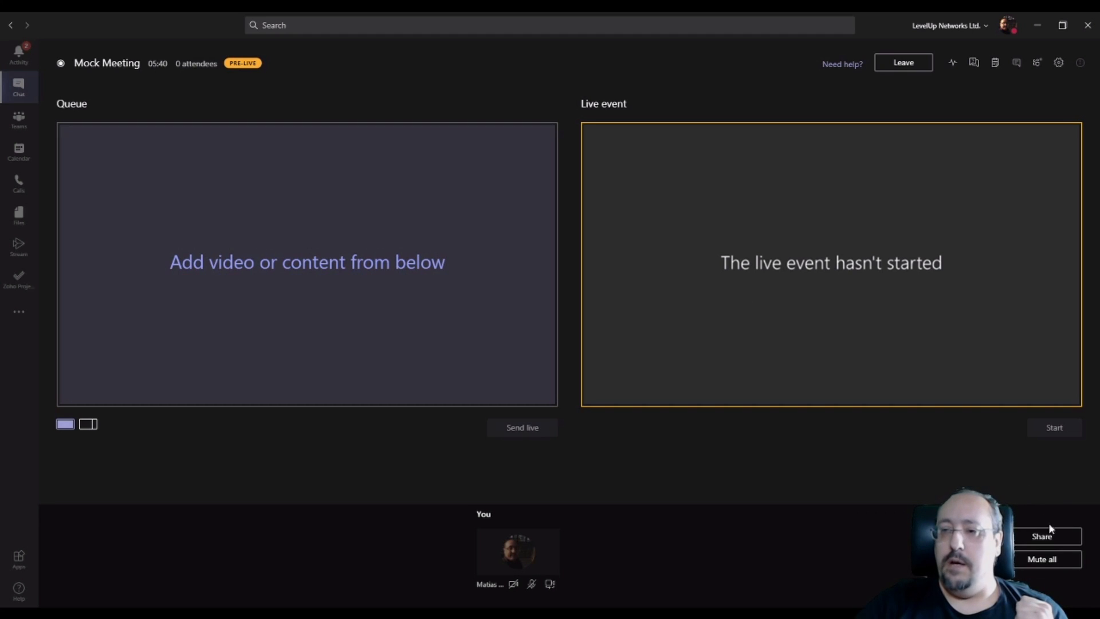
left_click(1046, 537)
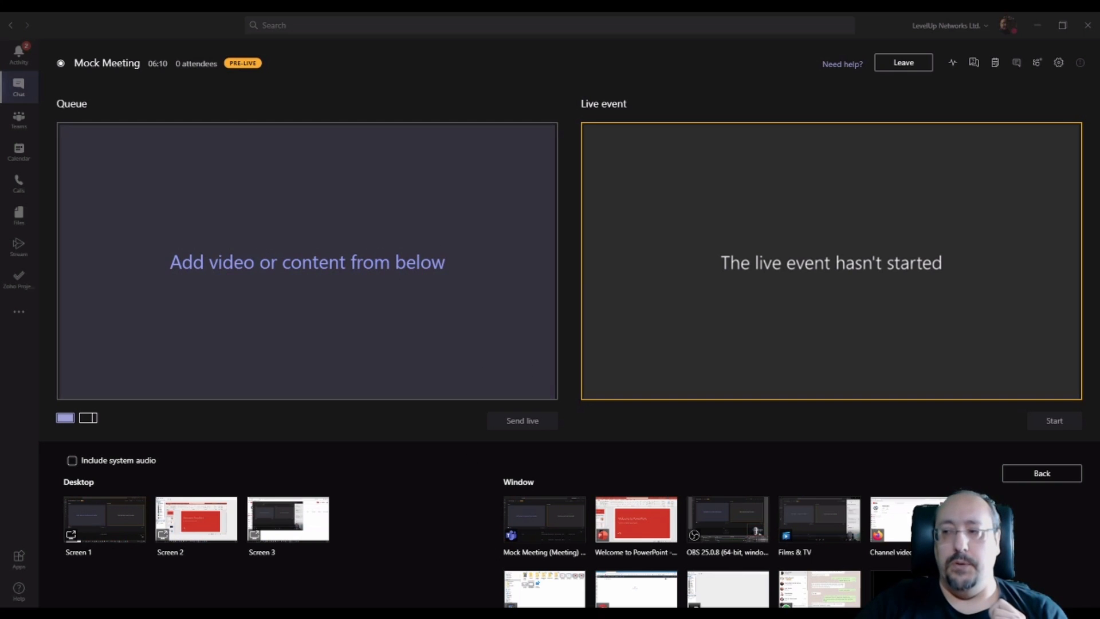
key("alt+Tab")
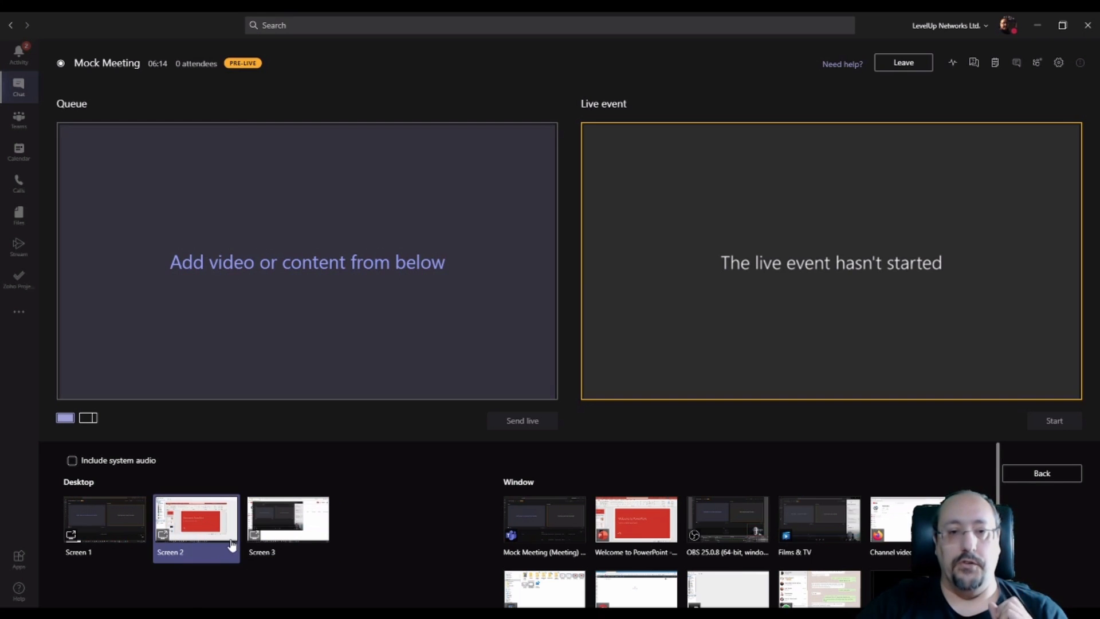
left_click(215, 535)
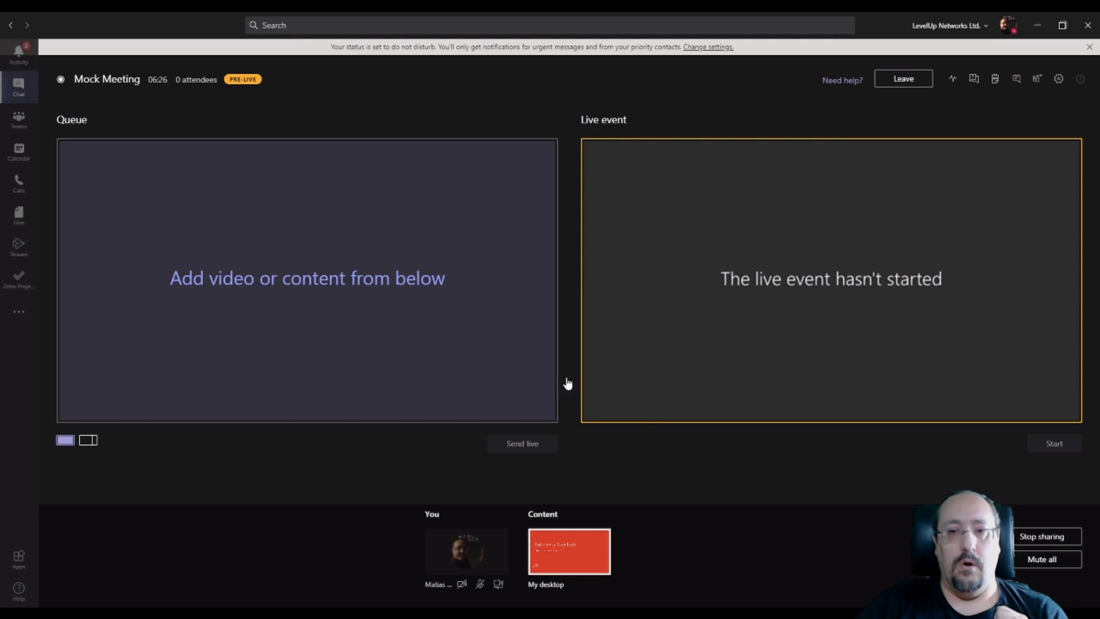
left_click(575, 560)
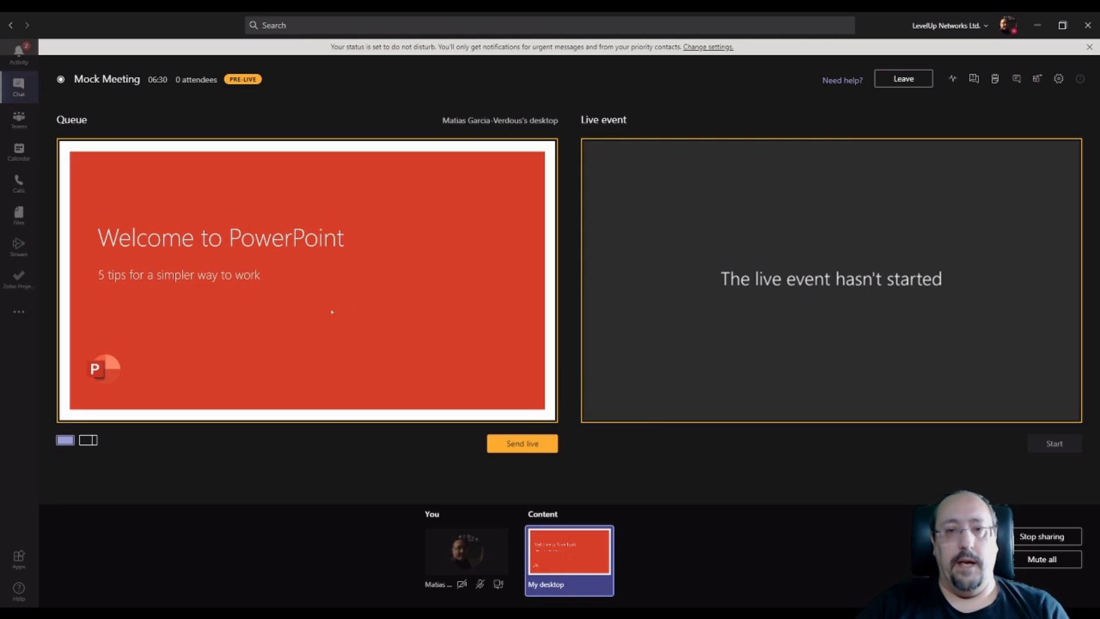
Step: Advance the shared presentation to the "Setting up Morph" slide, stop sharing Screen 2, and bring up the sharing choices again
left_click(276, 359)
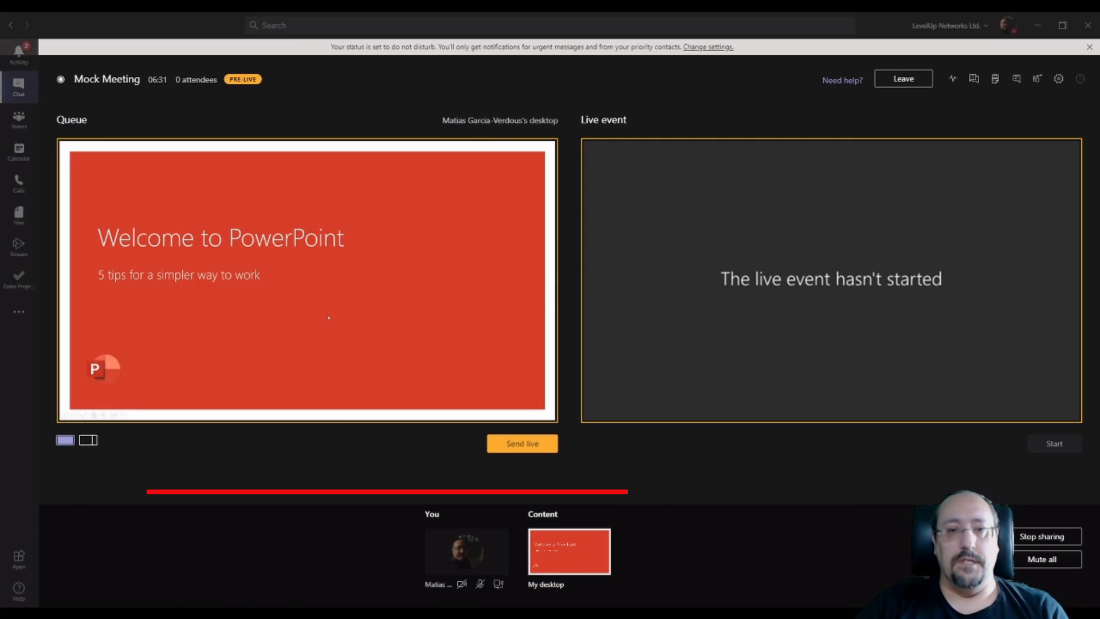
left_click(275, 359)
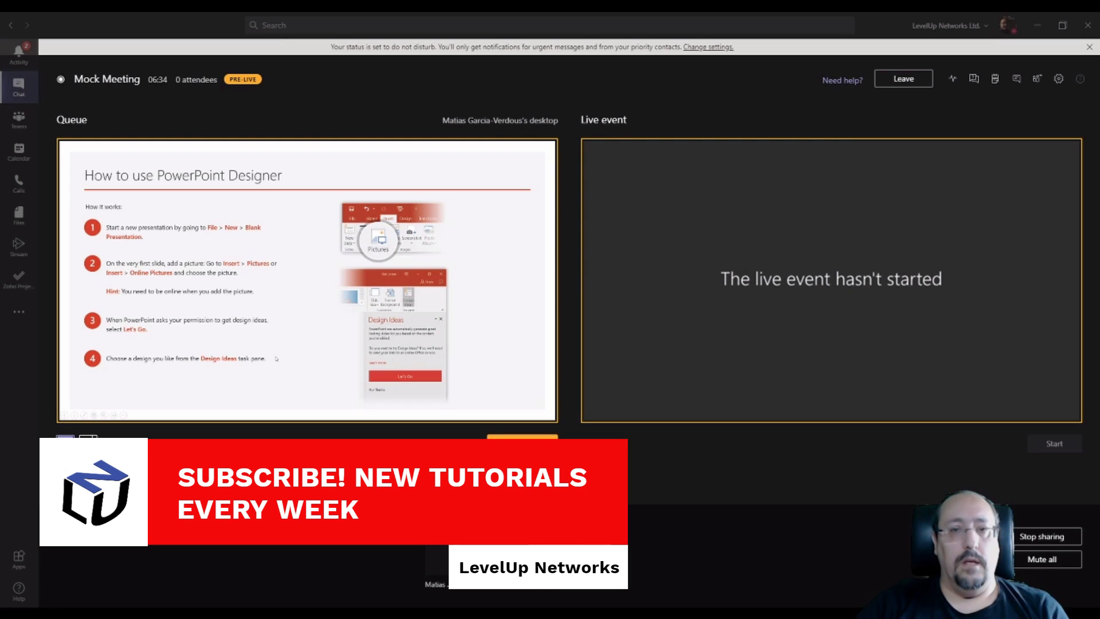
left_click(276, 359)
left_click(276, 359)
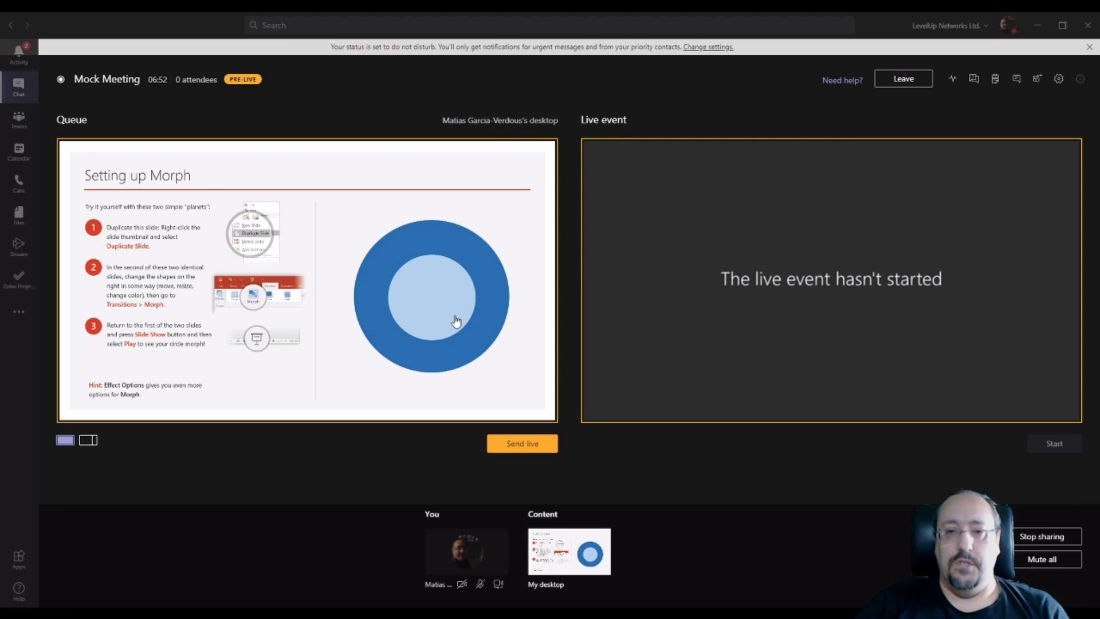
left_click(1064, 538)
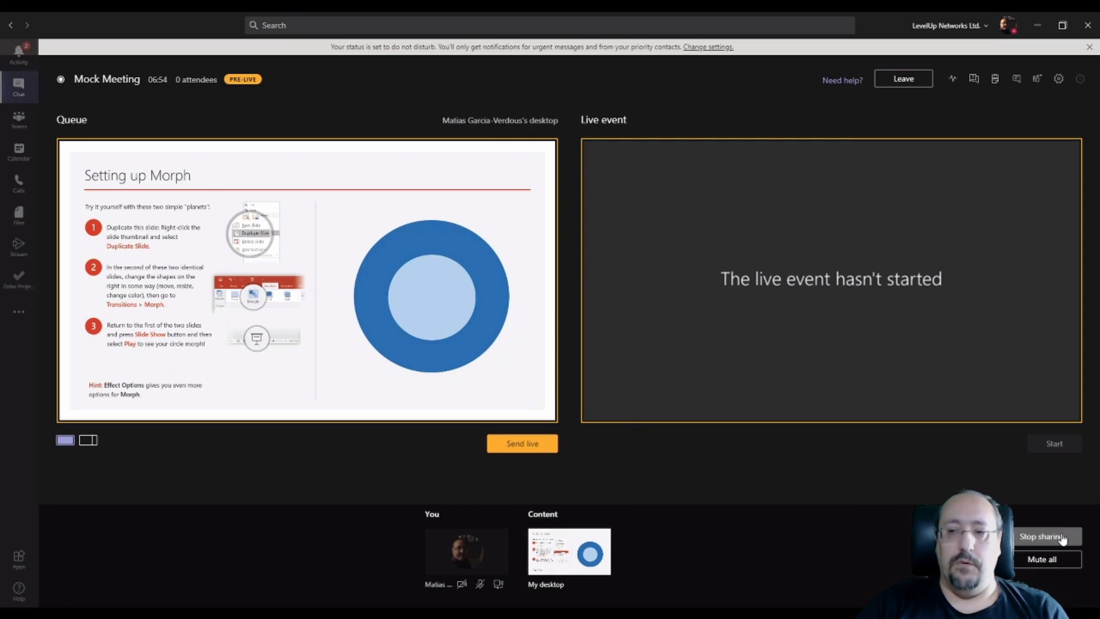
left_click(1057, 536)
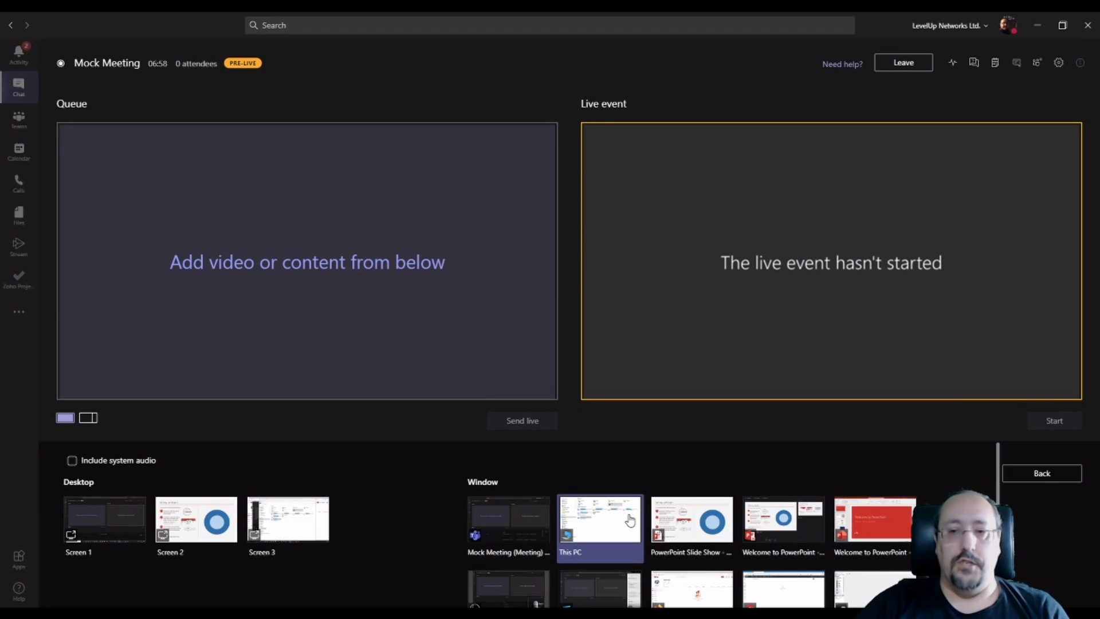
Step: Share the This PC window, place it in the queue, and stop sharing it
left_click(599, 523)
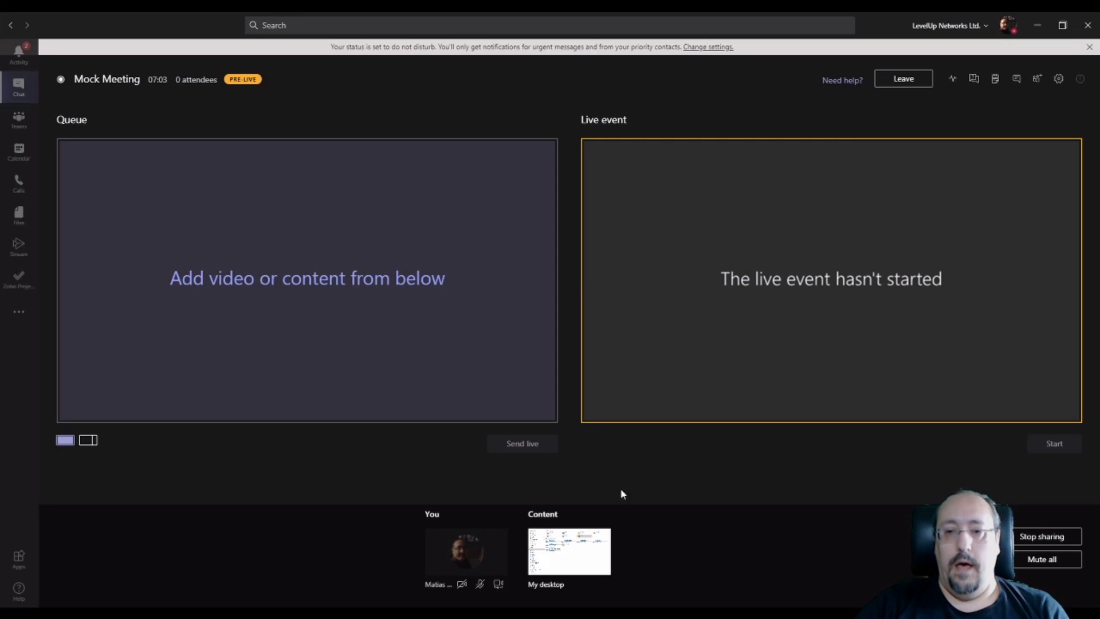
left_click(564, 565)
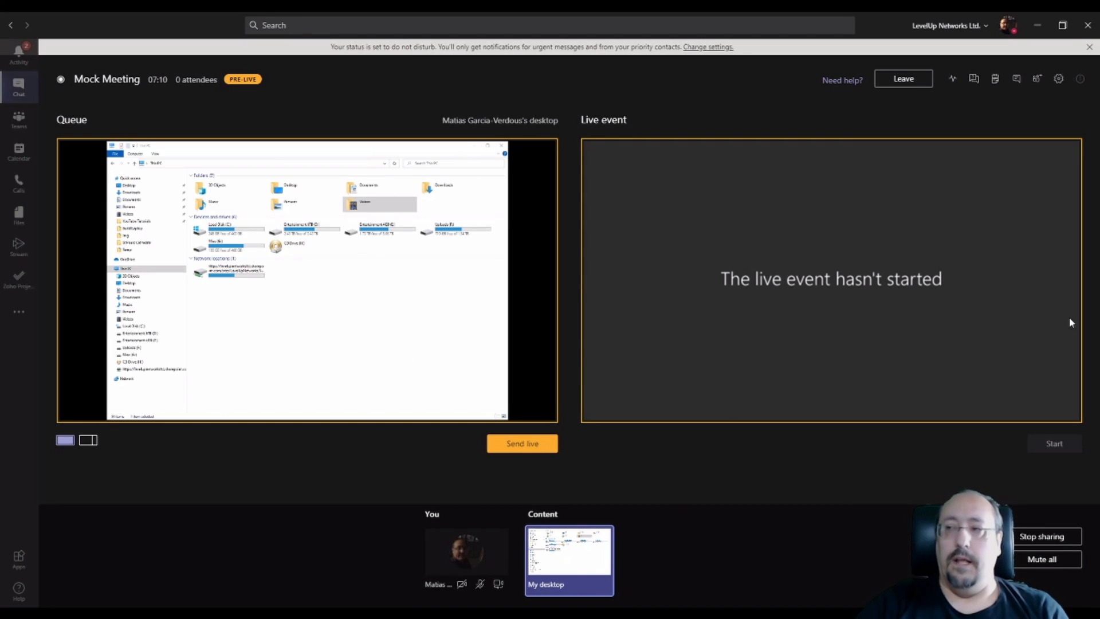
left_click(1041, 536)
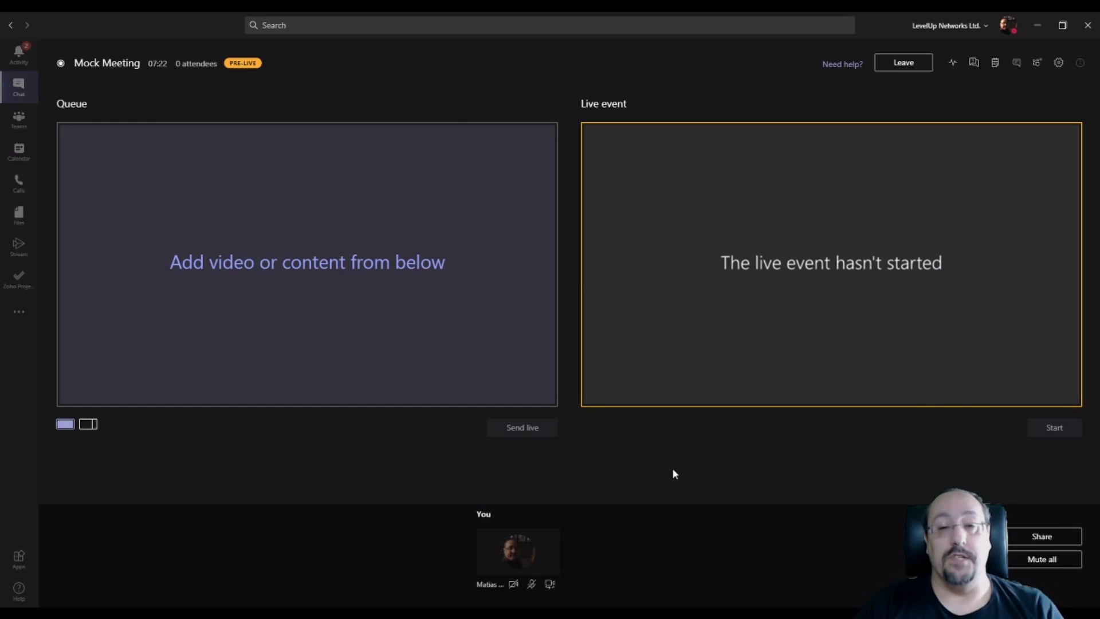
Step: Switch the queue layout to content with a video beside it
left_click(87, 424)
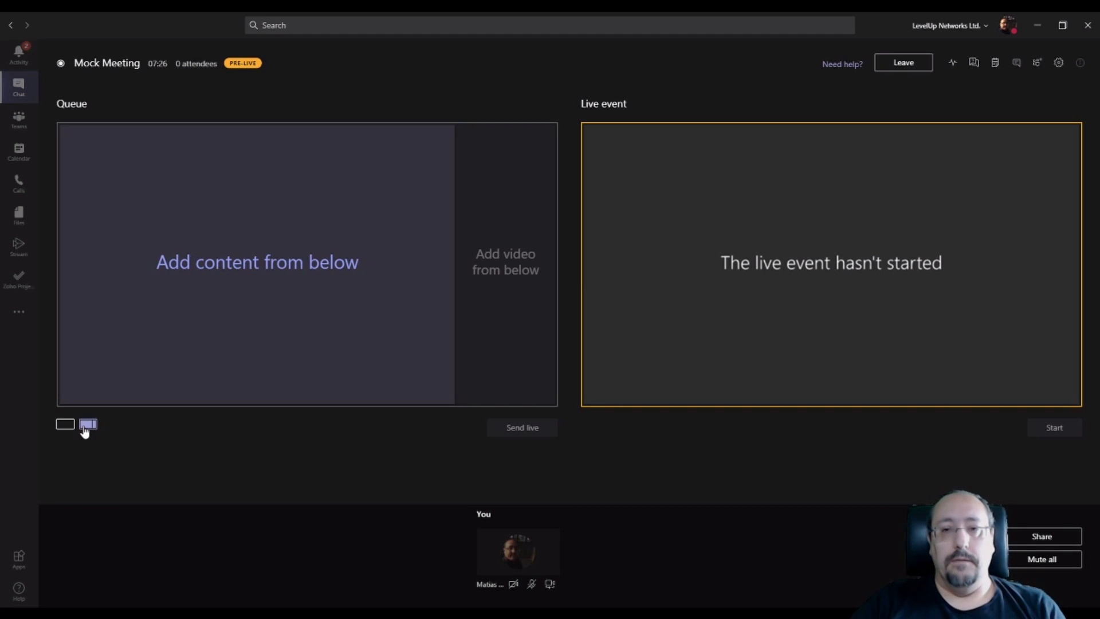